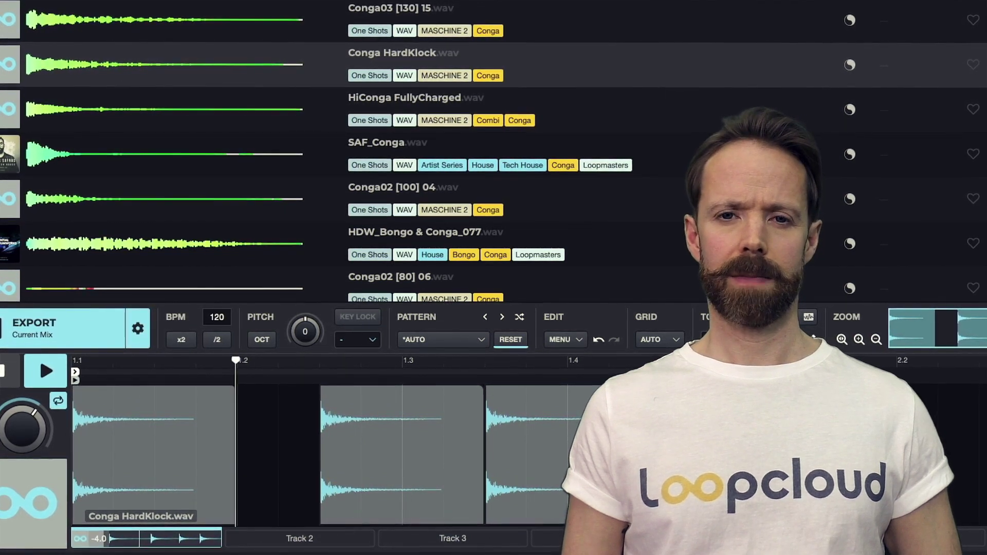
Fill the gap at beat 1.2 with a Conga HardKlock slice and adjust its gain.
left_click(286, 406)
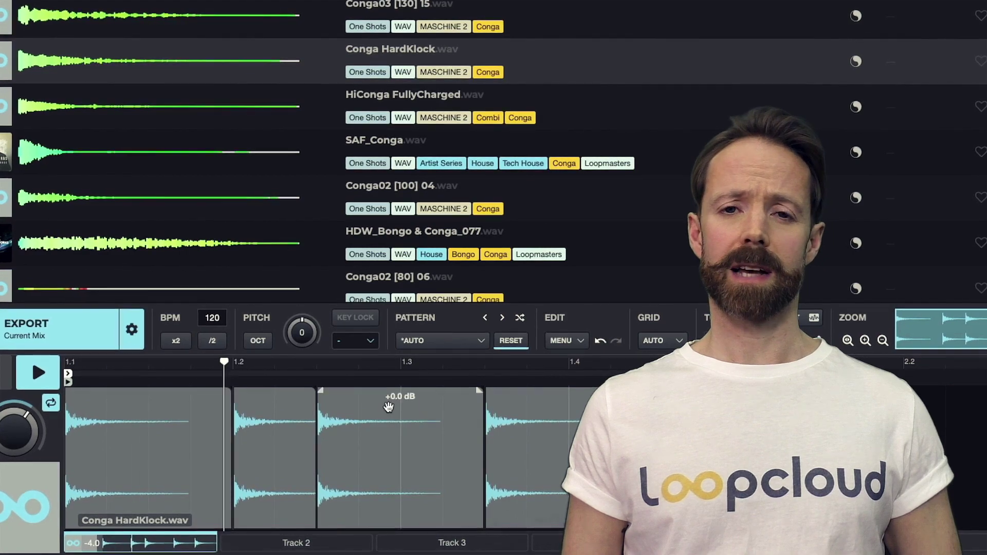
left_click_drag(291, 392, 291, 405)
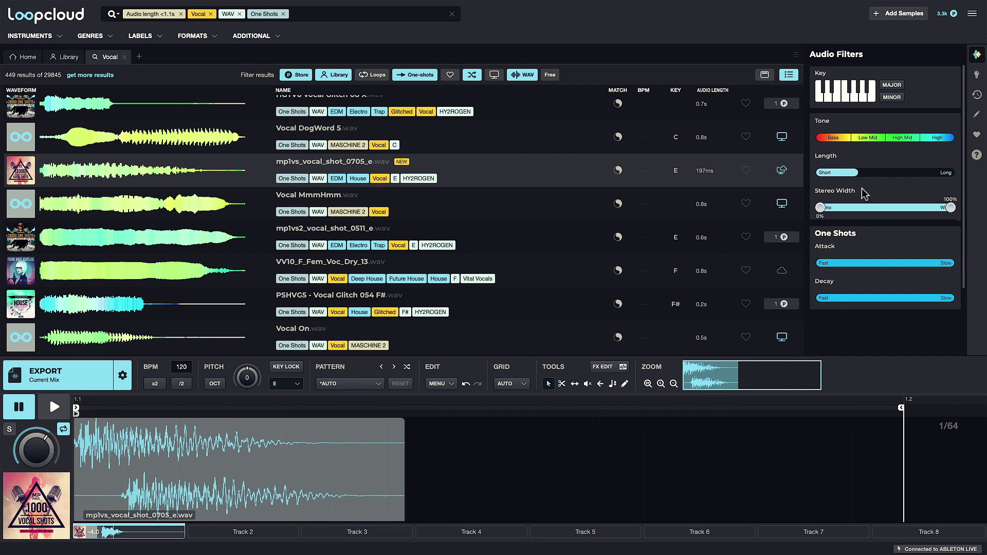
Raise the pitch of the mp1vs_vocal_shot_0705_e sample by 3 semitones.
mouse_move(855, 177)
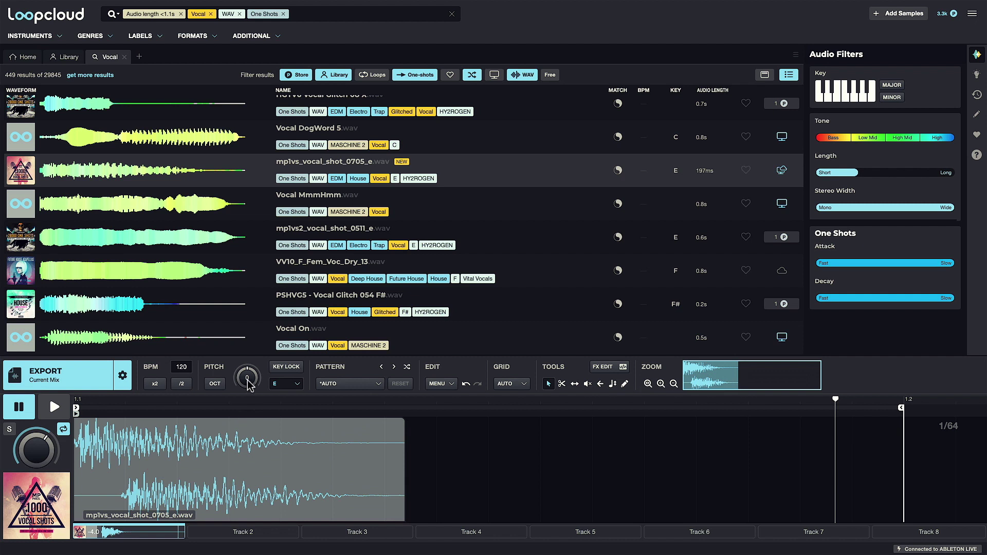
scroll(247, 382, "up", 2)
scroll(247, 382, "up", 1)
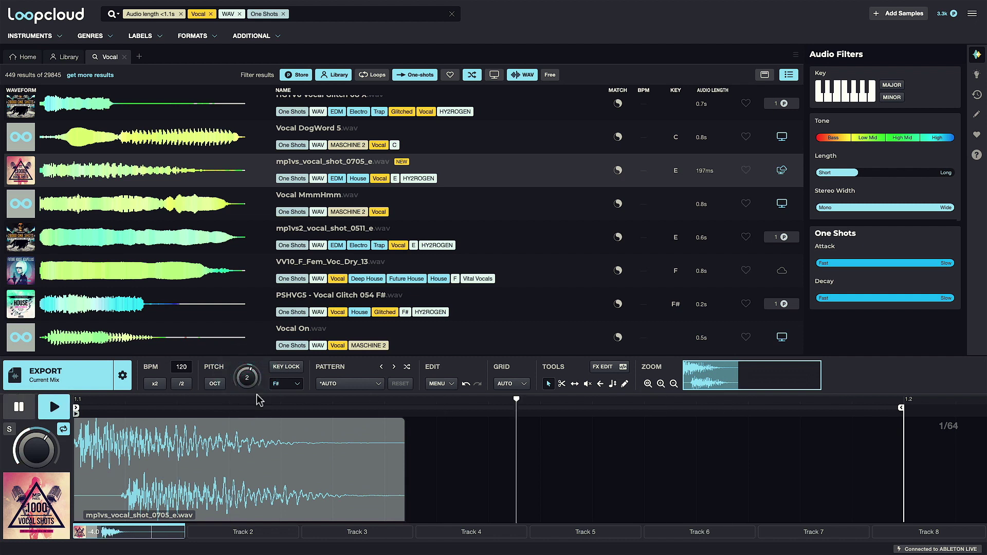
scroll(247, 382, "up", 1)
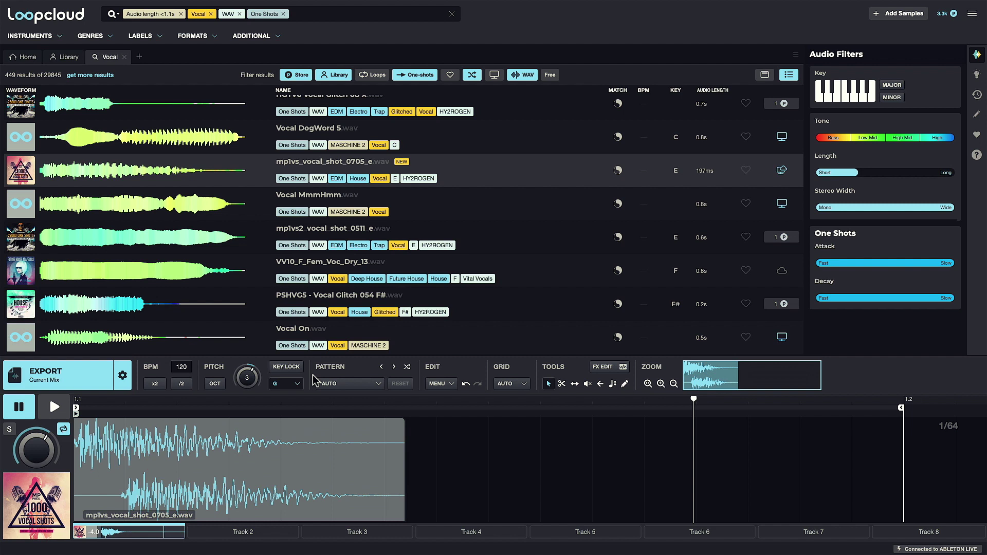
Enable Key Lock and set the vocal shot's key to A#.
left_click(295, 369)
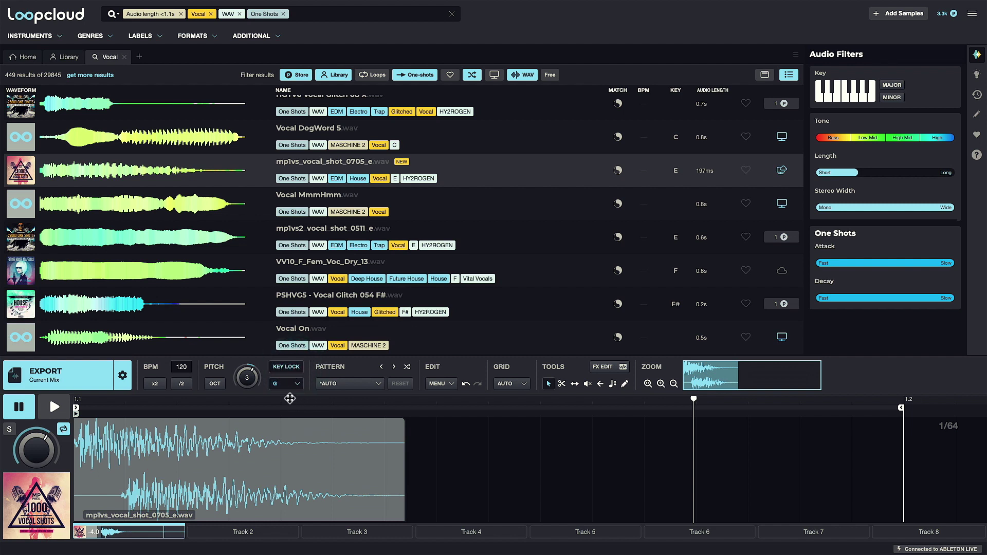
left_click(293, 389)
left_click(290, 505)
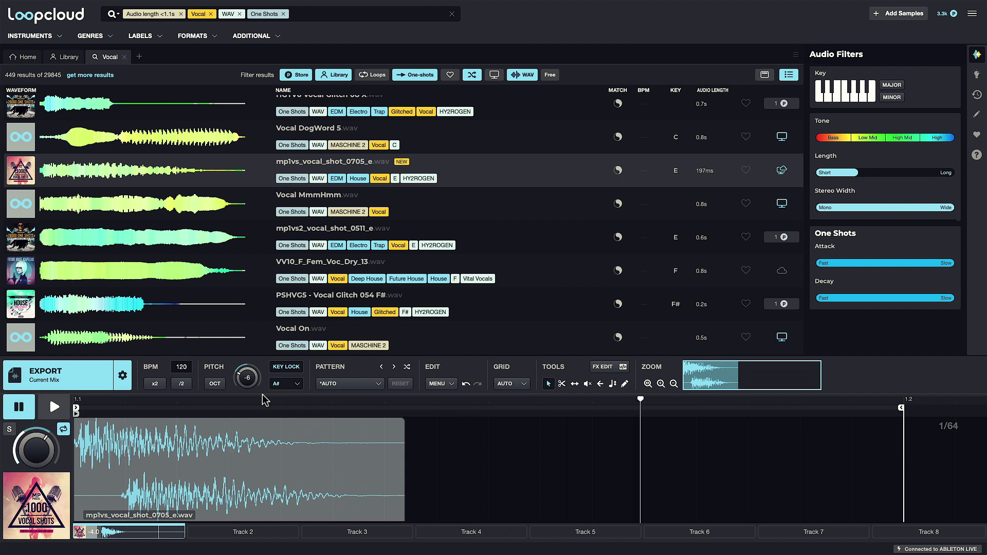
Transpose the vocal shot up one octave and back down, then stop playback.
left_click(215, 386)
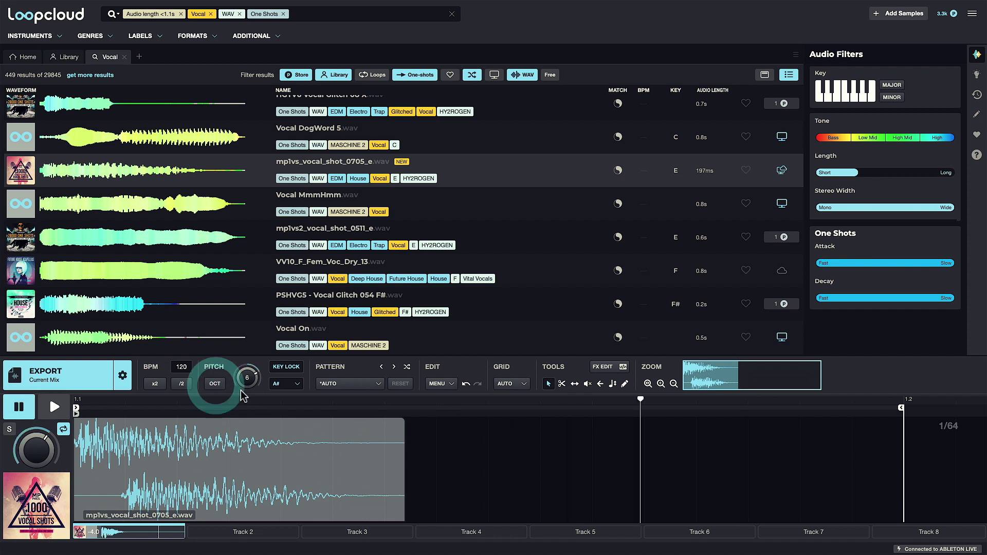
left_click(214, 385)
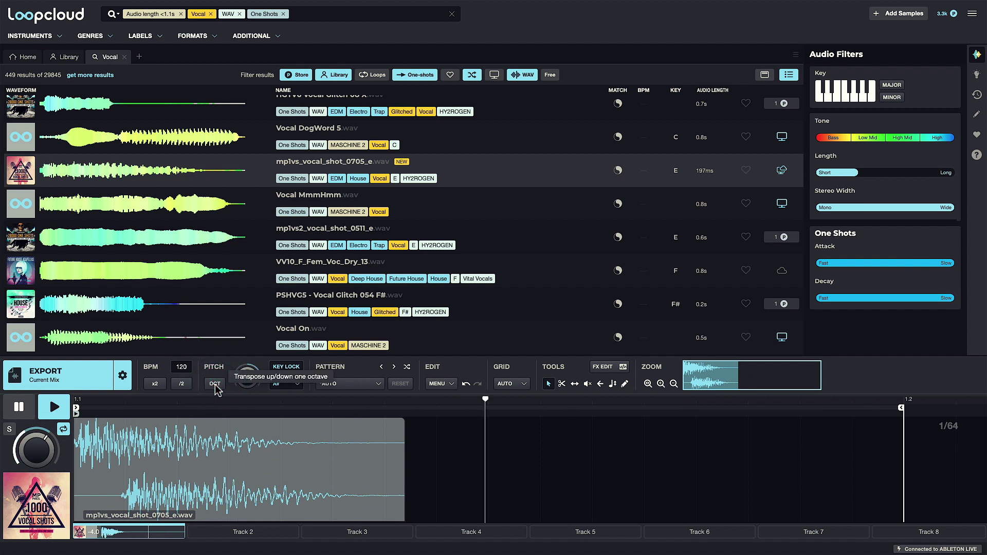
key("space")
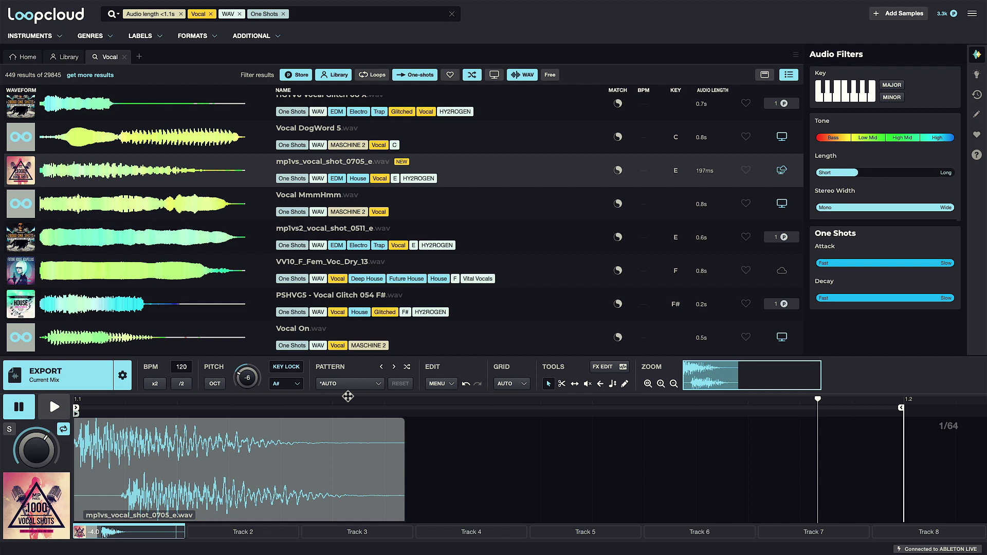
Apply the general arpeggio preset 19 Minor Triad Var 3 Down_Up + Oct + 12st Repeat to the vocal shot.
left_click(362, 389)
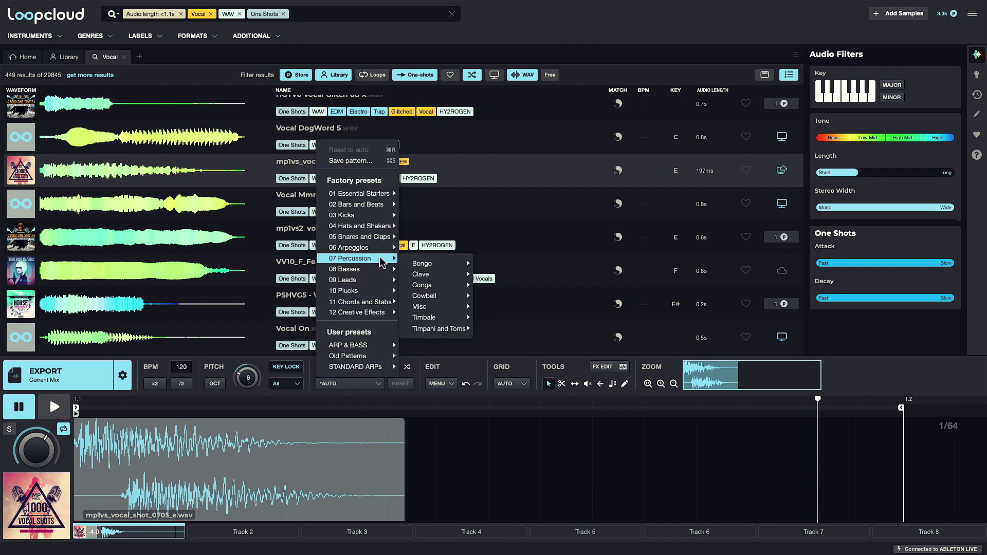
mouse_move(380, 253)
mouse_move(422, 254)
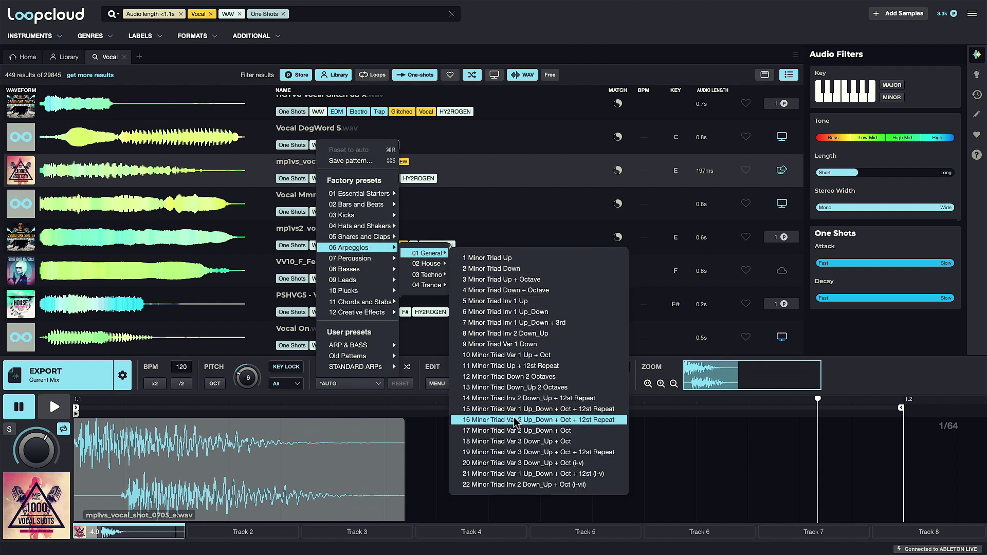
left_click(494, 452)
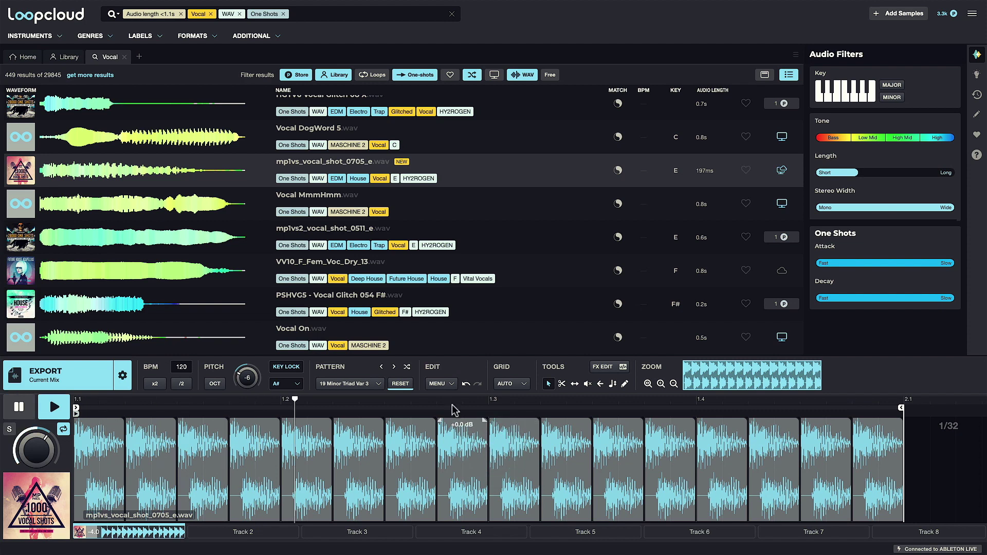
Switch to the next arpeggio preset, number 20, and transpose the vocal shot up one octave.
left_click(393, 368)
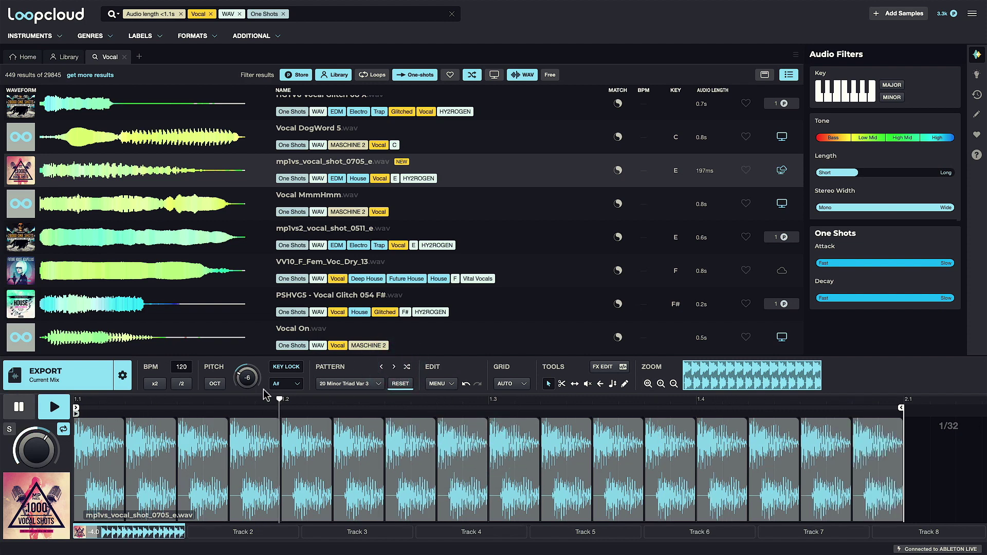
left_click(216, 385)
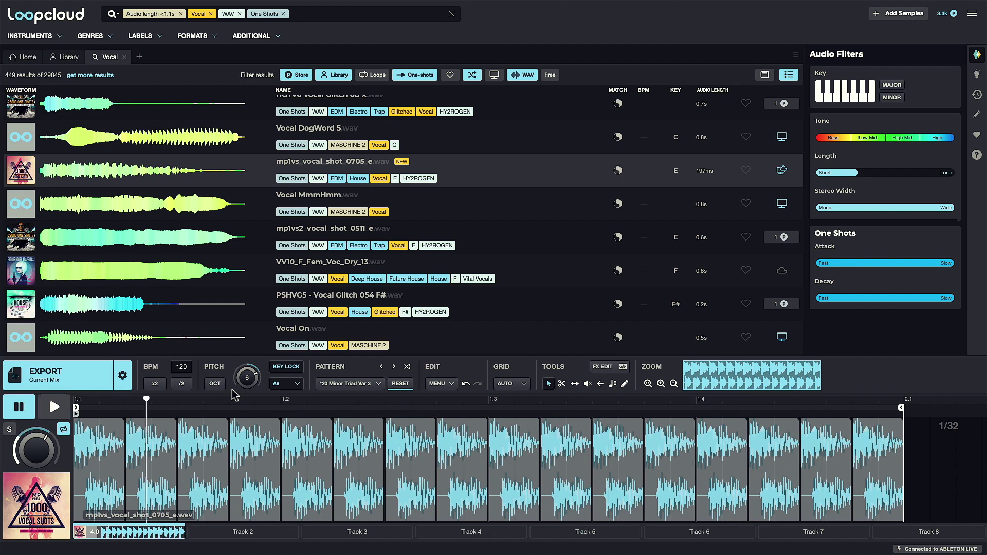
Apply the Delayed Stabs pattern from the general Chords and Stabs presets and audition it.
left_click(348, 391)
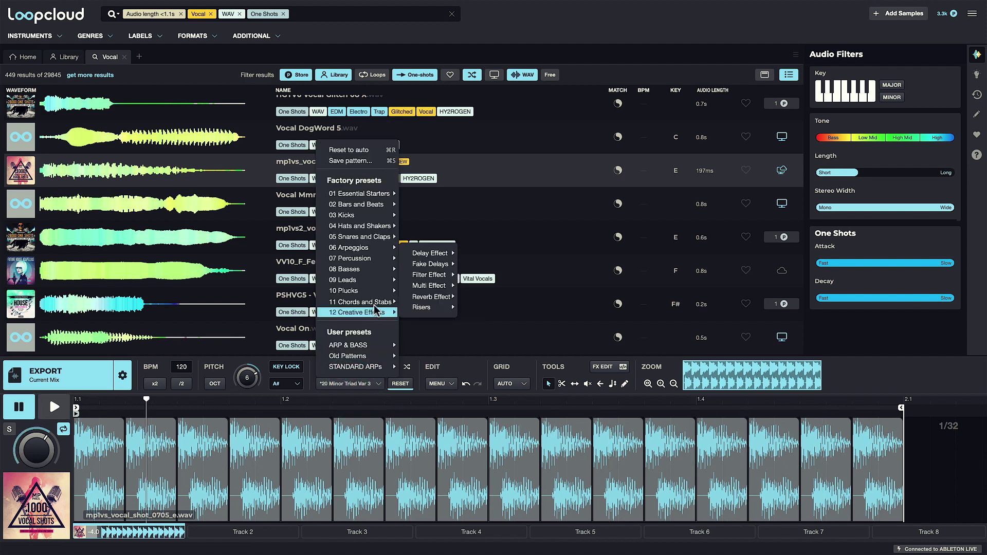
mouse_move(376, 307)
mouse_move(427, 264)
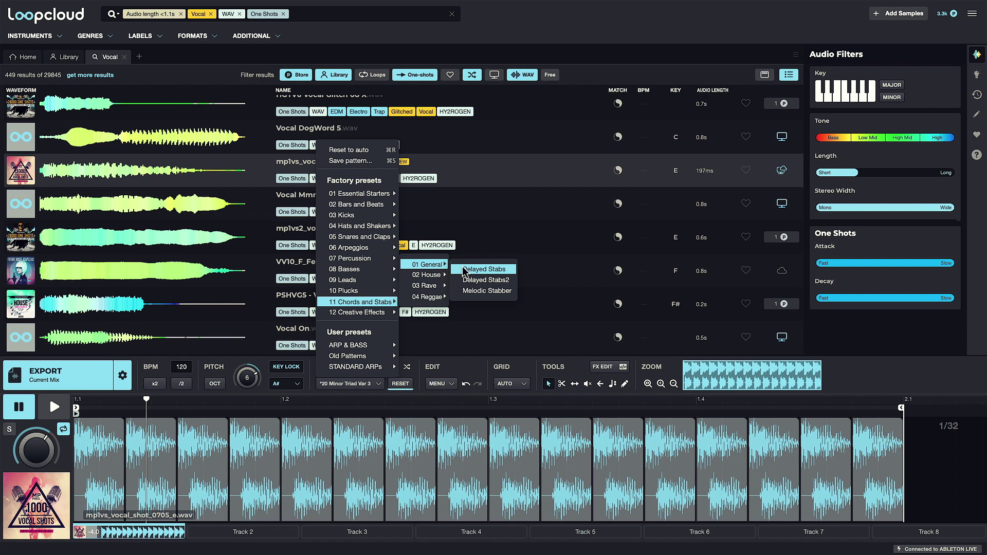
left_click(481, 266)
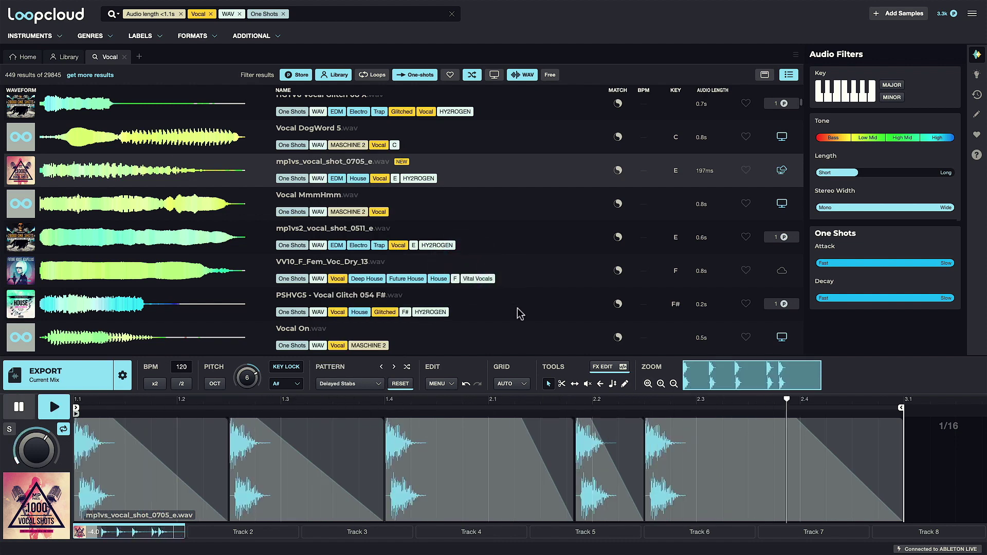
key("space")
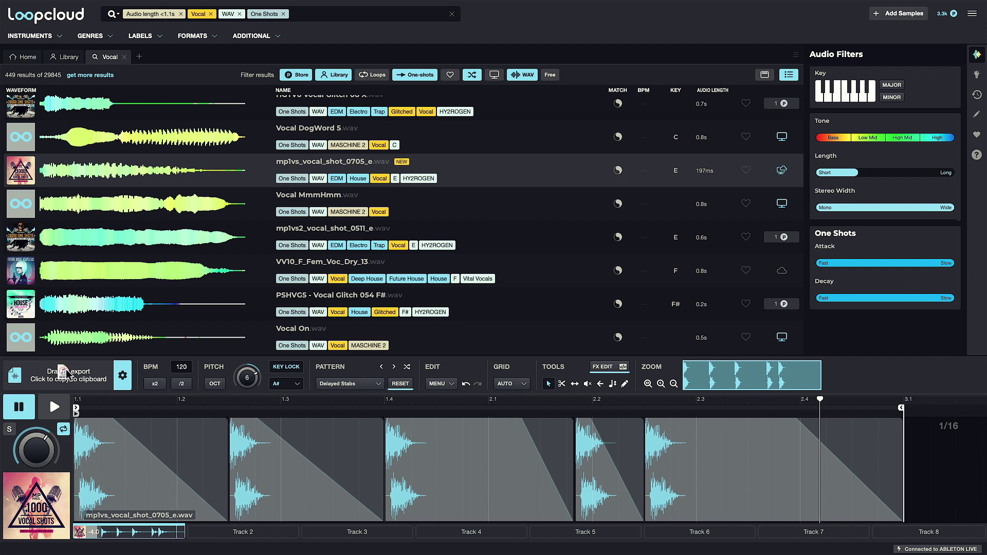
Export the current mix to an Ableton Live audio track at bar 1, play it and set the track volume to -3.7 dB.
key("super+Tab")
left_click_drag(86, 348, 29, 228)
key("space")
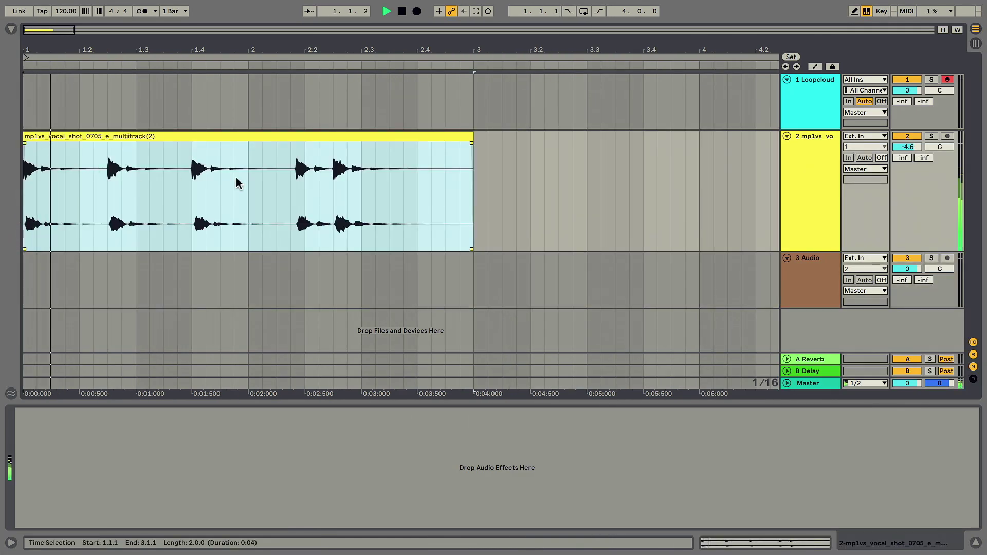
left_click_drag(907, 147, 908, 139)
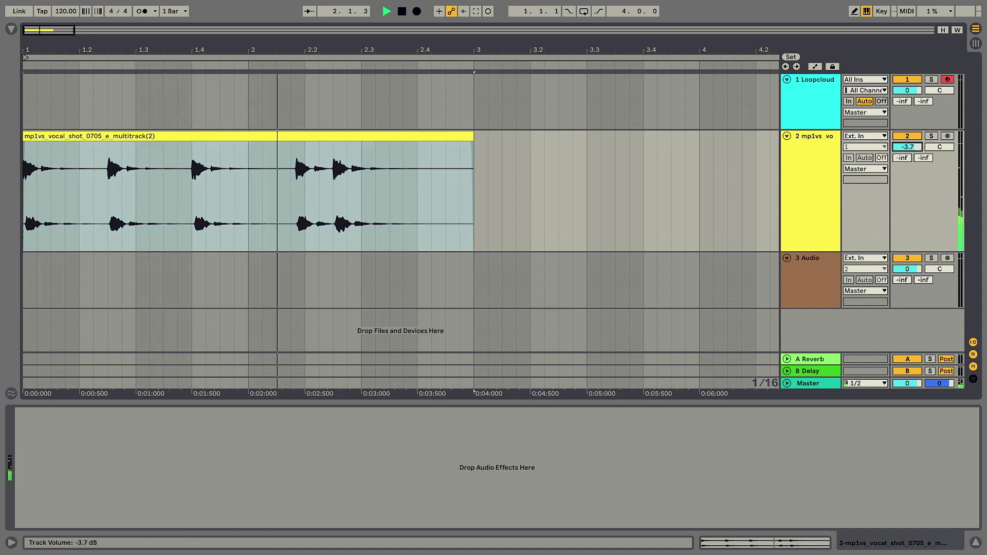
Switch back to Loopcloud, load the RP2_Drum_123_Want_Full drum loop and audition it with the Delayed Stabs pattern.
key("super+Tab")
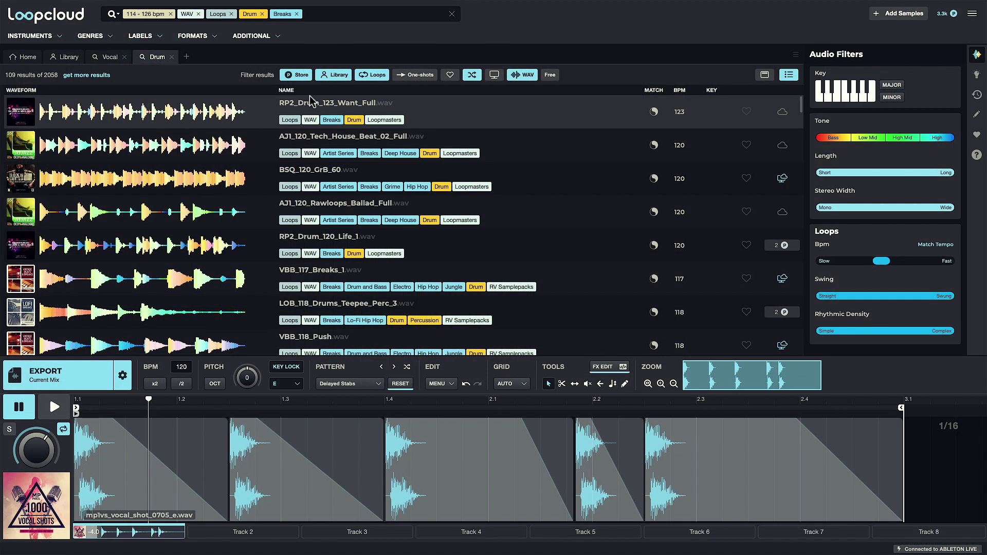
left_click(315, 106)
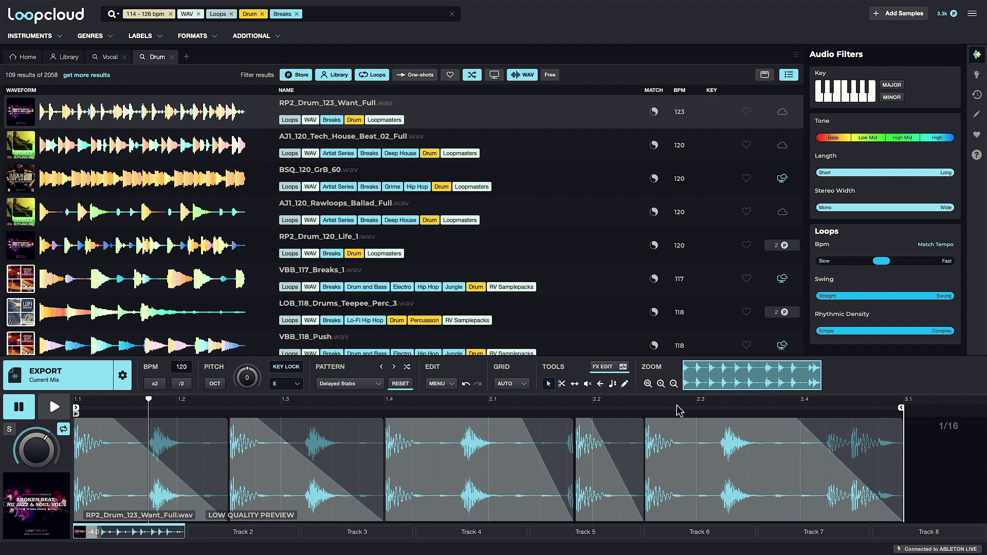
key("space")
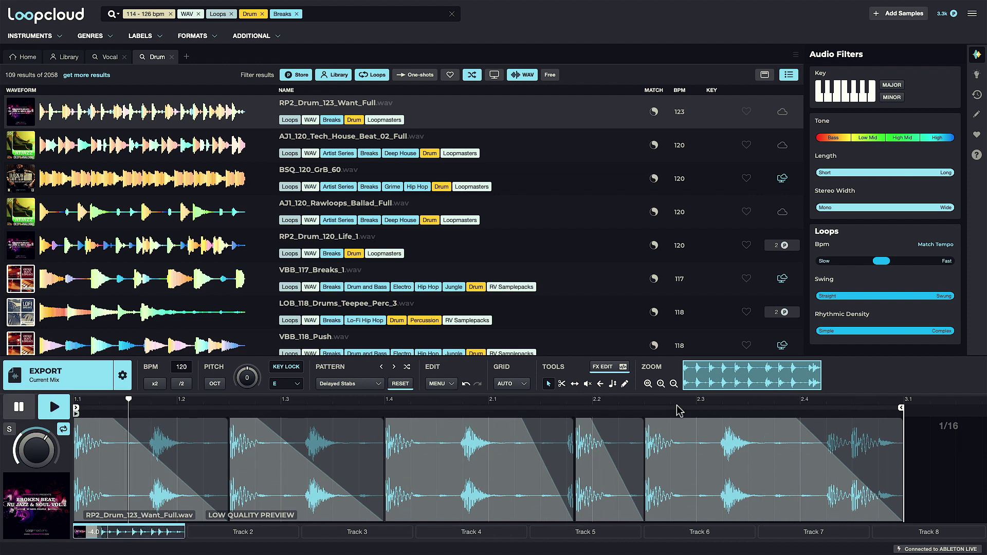
key("space")
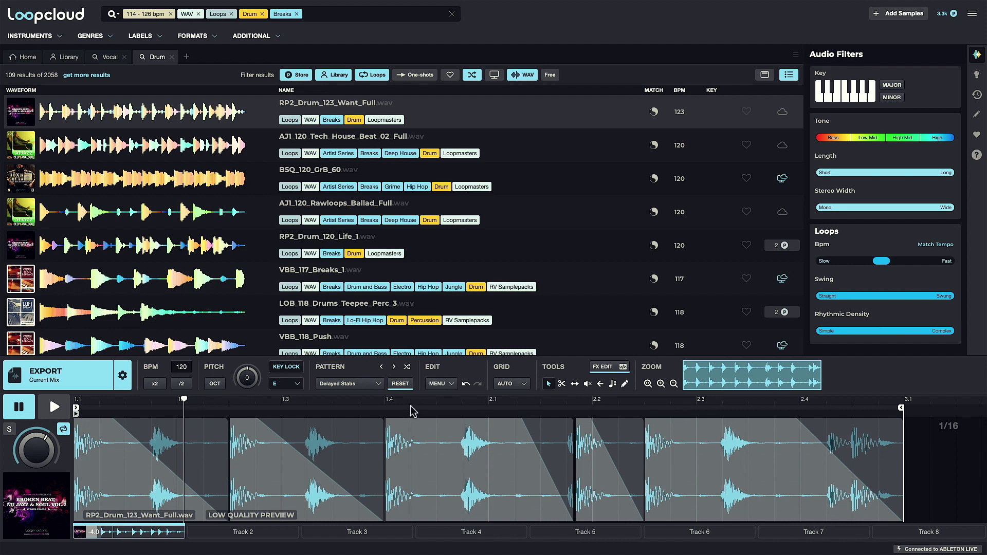
Reset the drum loop's pattern to Auto and audition the unprocessed loop.
left_click(403, 384)
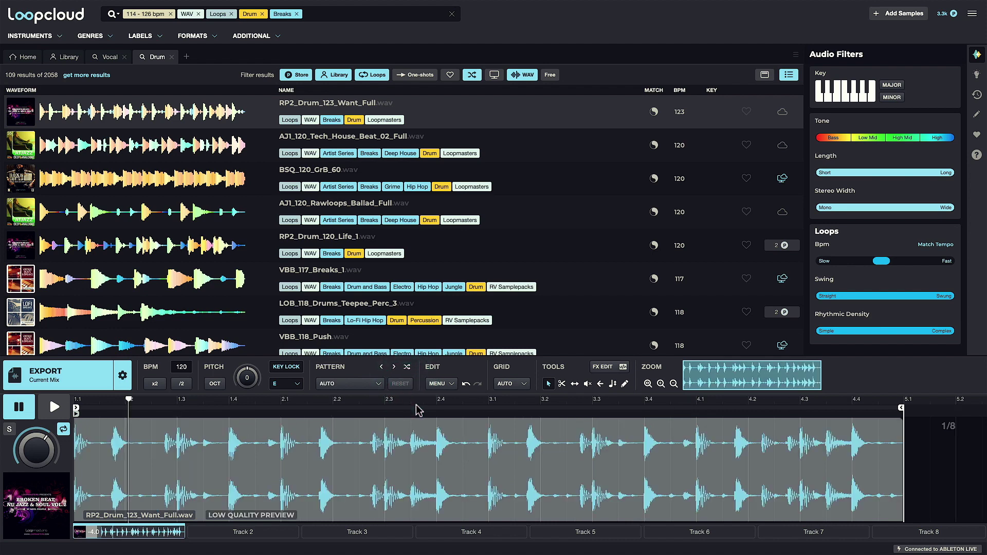
key("space")
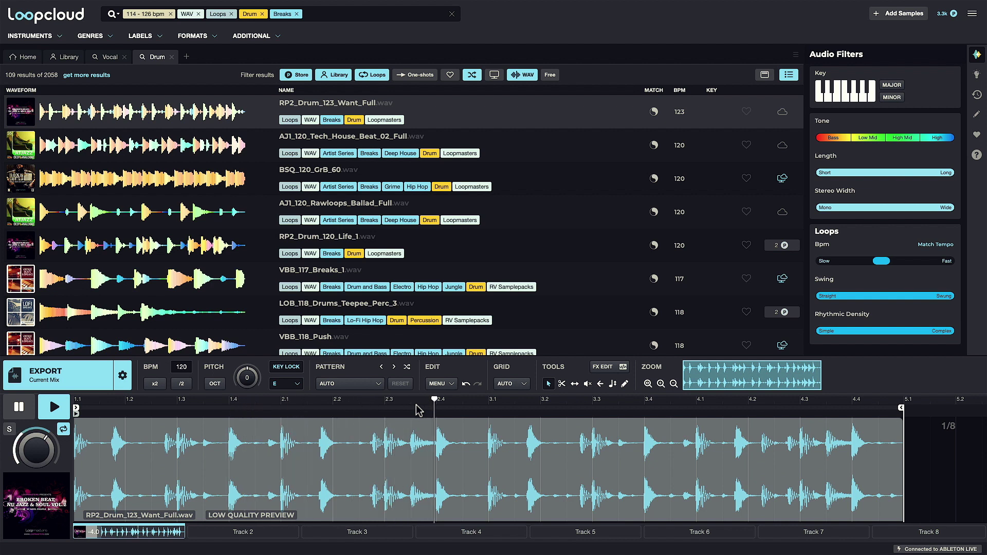
key("space")
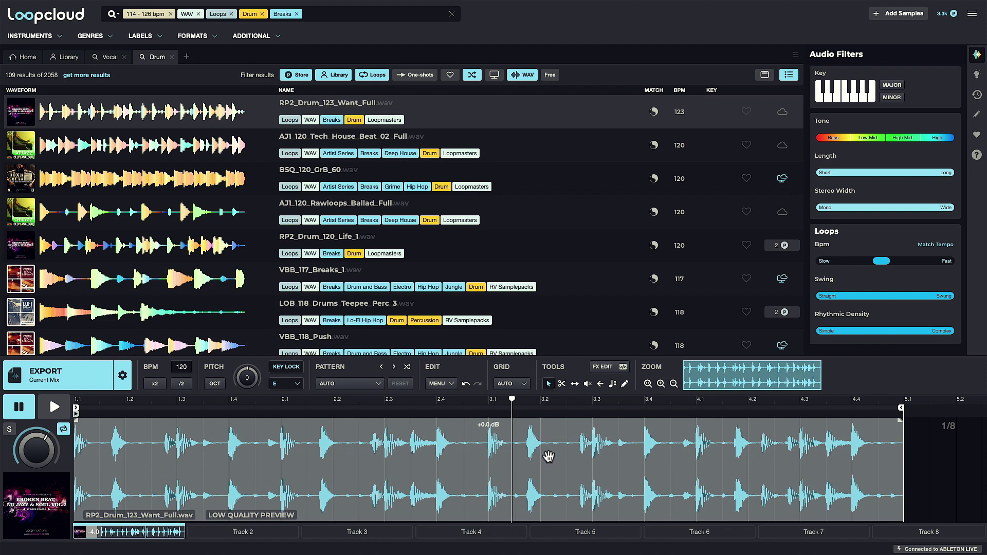
left_click(661, 384)
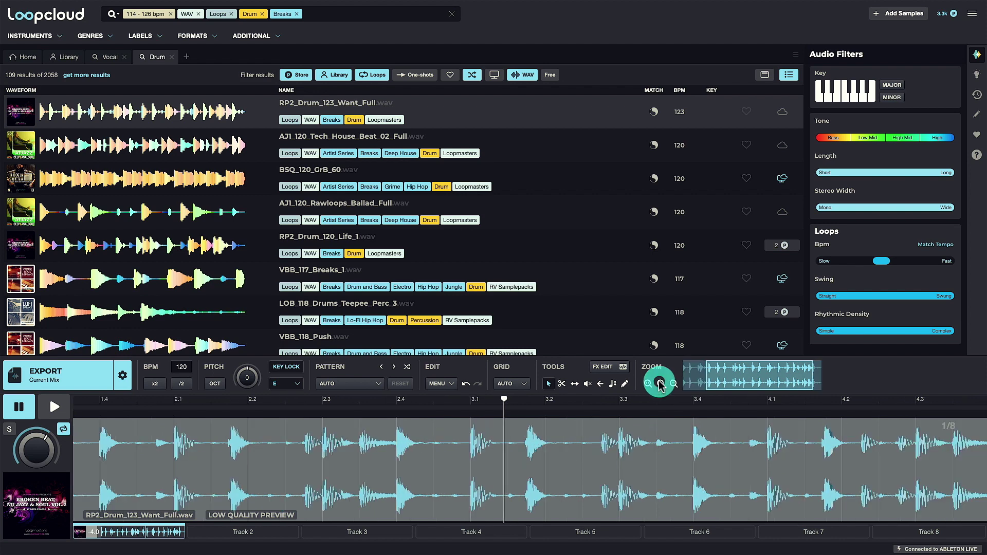
left_click(661, 384)
left_click(674, 384)
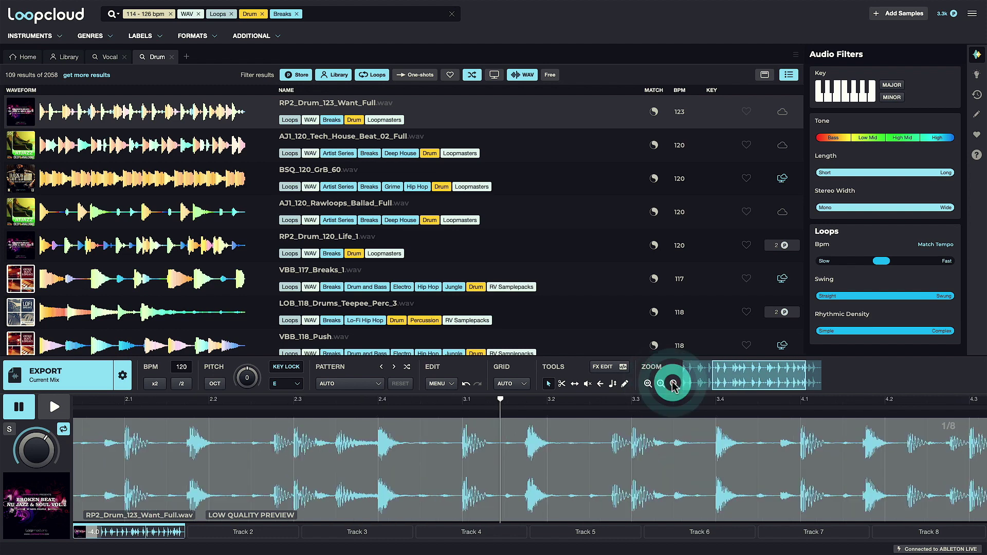
left_click(660, 384)
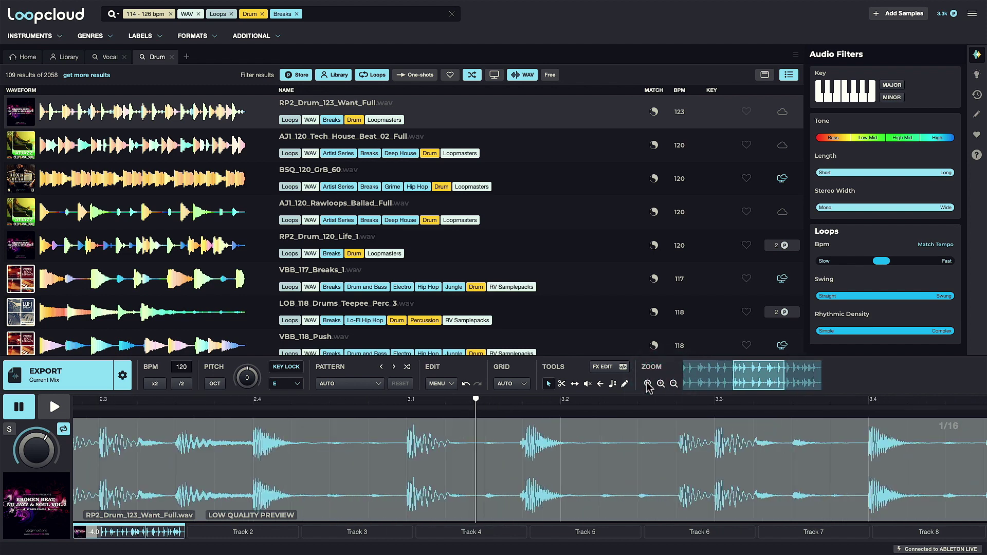
left_click(648, 384)
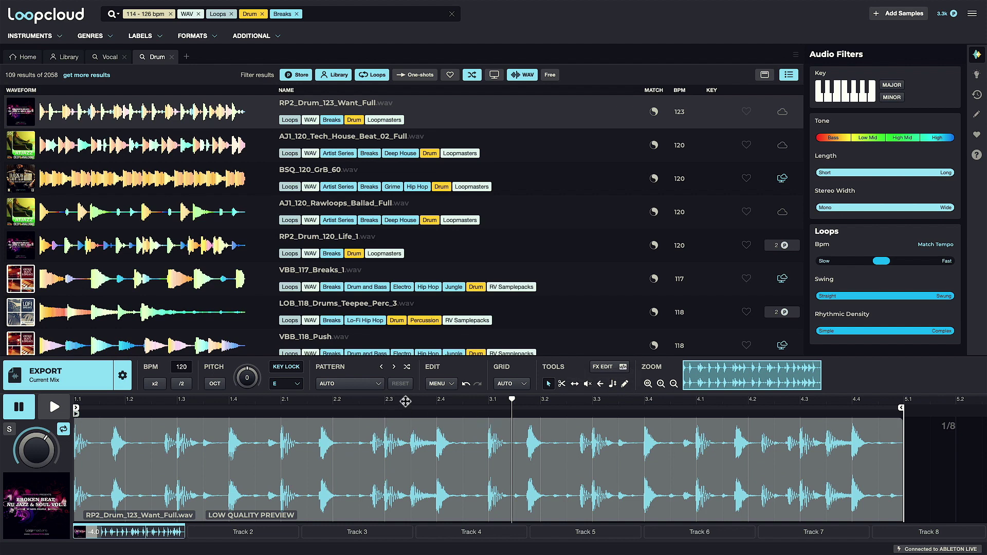
Shorten the drum loop's playback region so that it ends at 2.1.
left_click_drag(406, 401, 433, 413)
left_click_drag(901, 411, 279, 409)
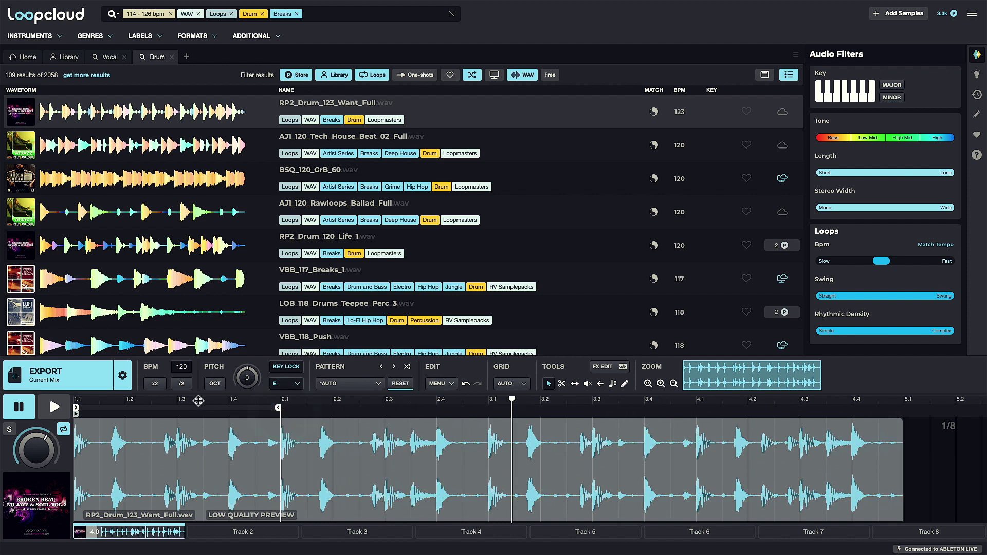
Split the drum loop a quarter beat before 1.2 and a quarter beat after 1.2 to isolate the second hit.
left_click_drag(181, 401, 450, 430)
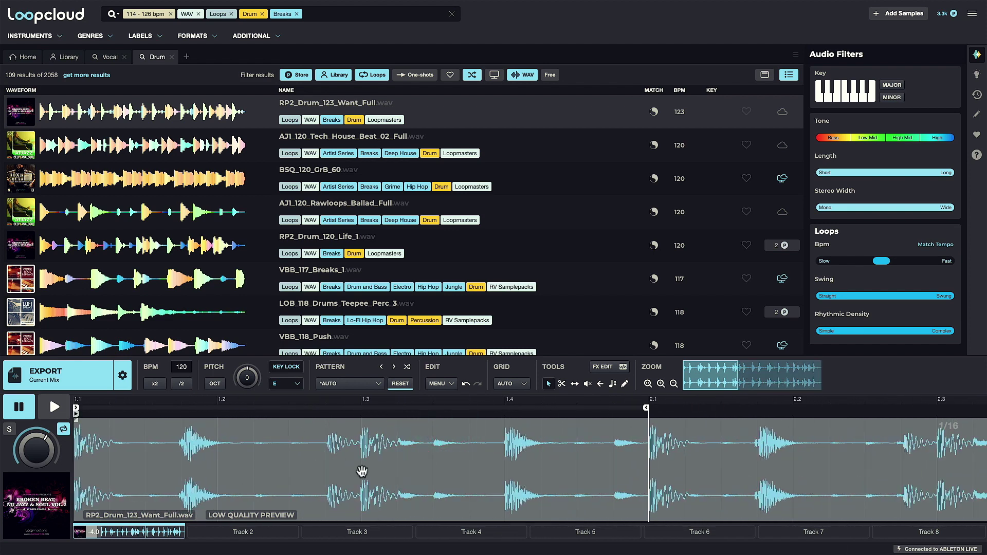
left_click(562, 383)
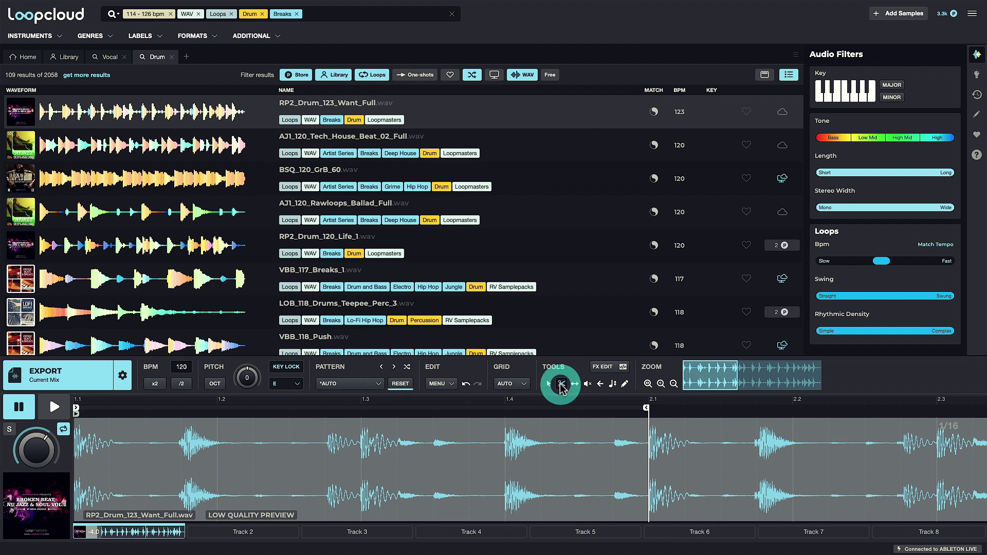
left_click(179, 457)
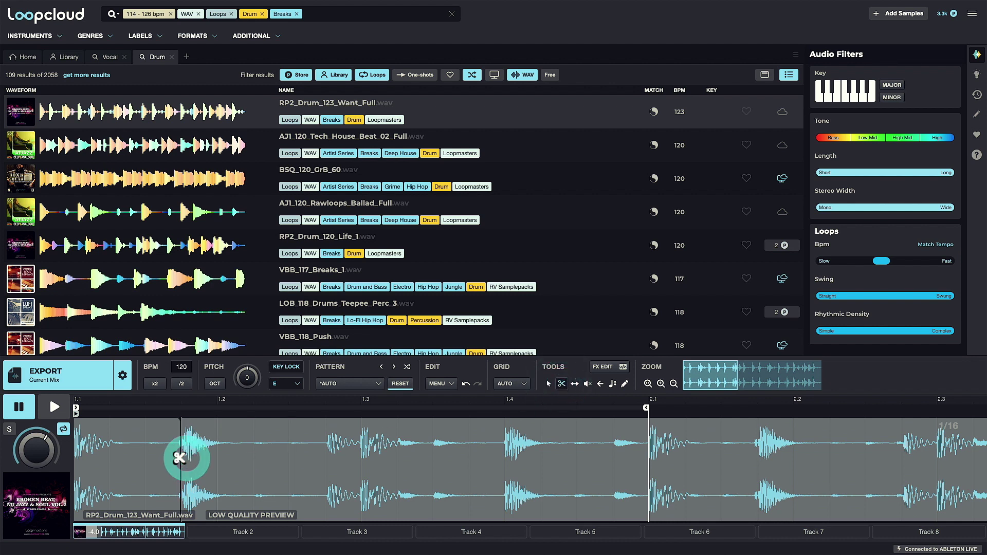
left_click(249, 456)
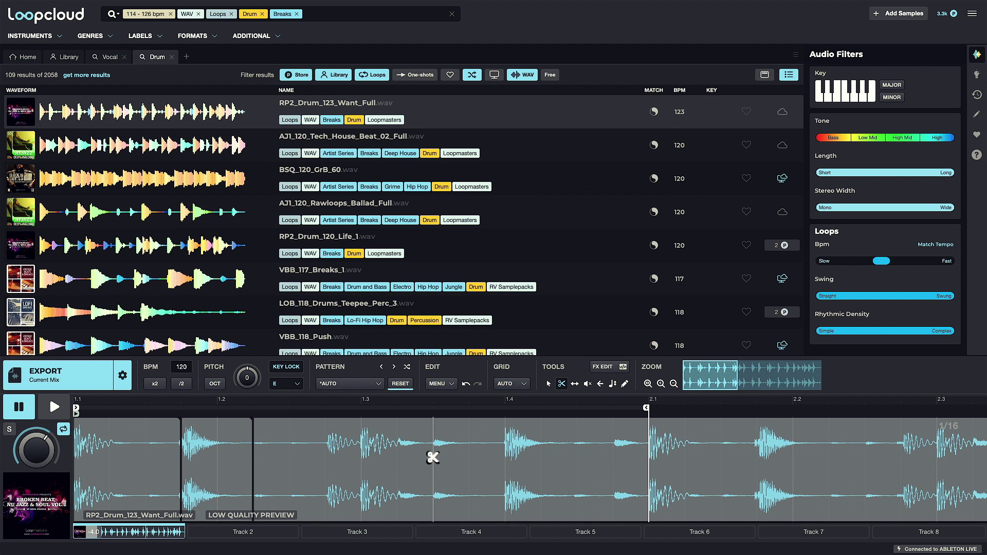
Delete the isolated slice around 1.2 and audition the loop with the gap.
left_click(548, 384)
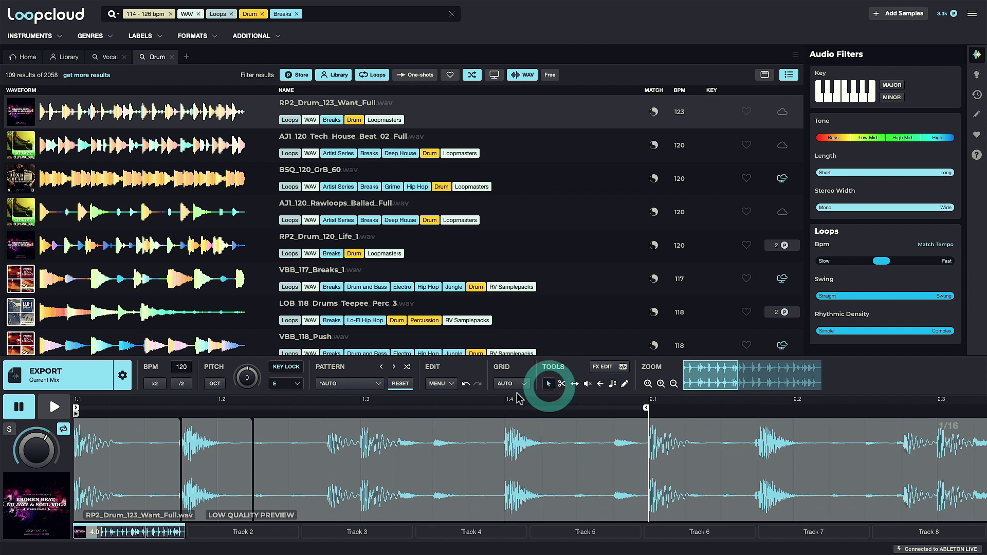
left_click(220, 449)
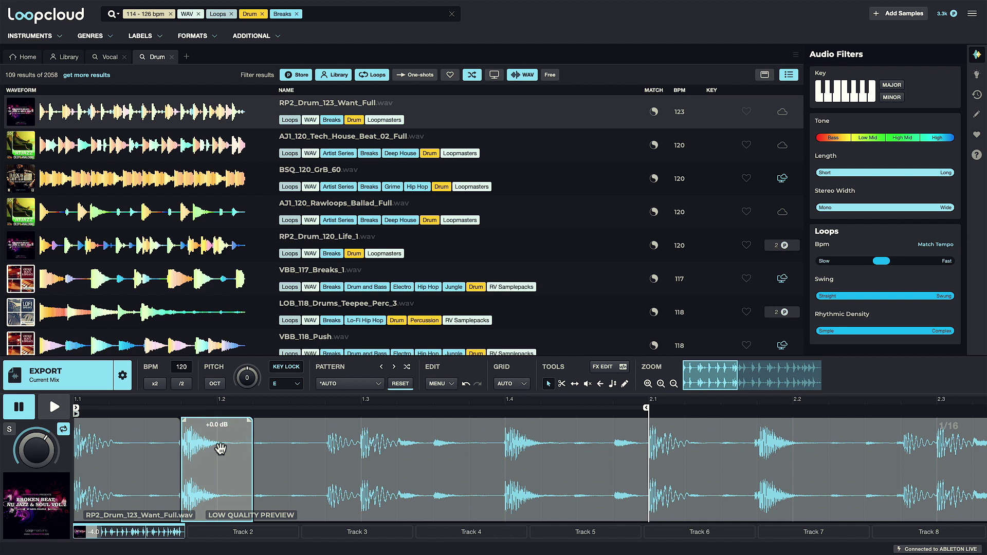
key("Delete")
key("space")
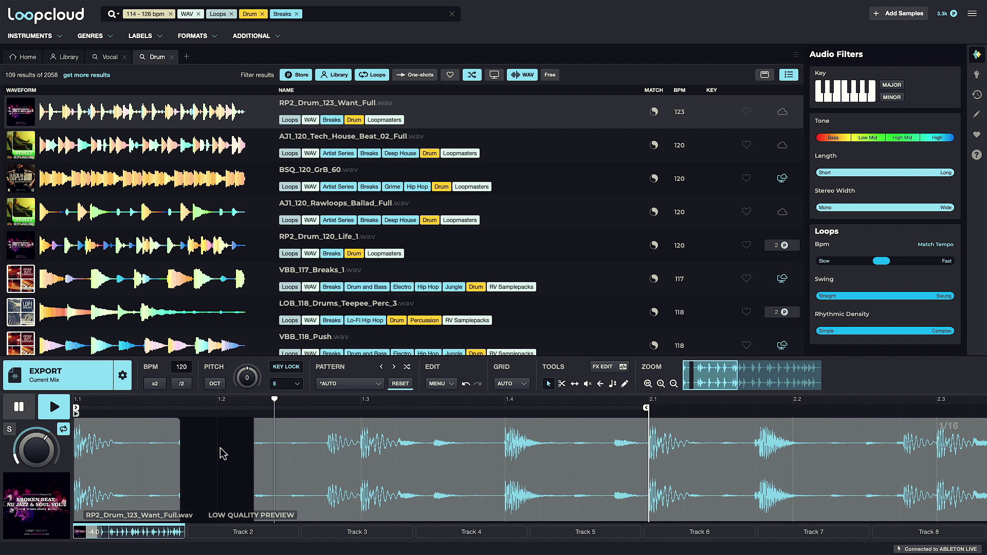
key("space")
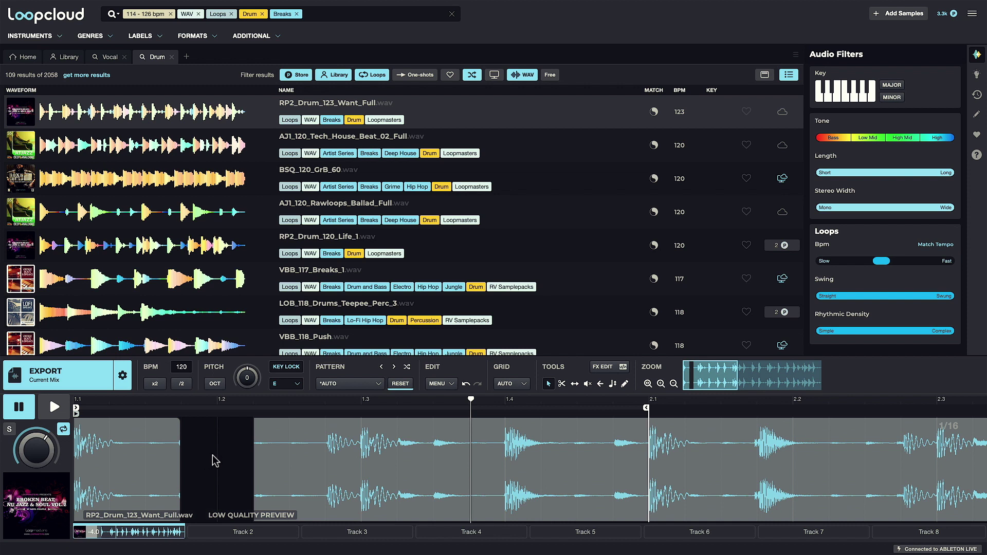
Extend the first slice over the gap and split the loop a quarter beat before 1.2, at 1.4 and halfway from 1.4 to 2.1.
left_click_drag(181, 443, 253, 443)
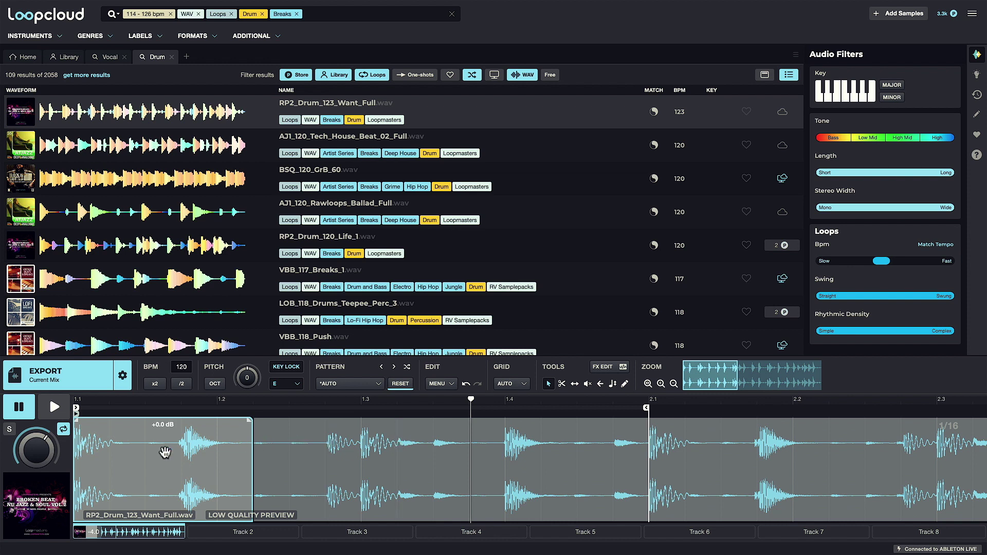
left_click(168, 447)
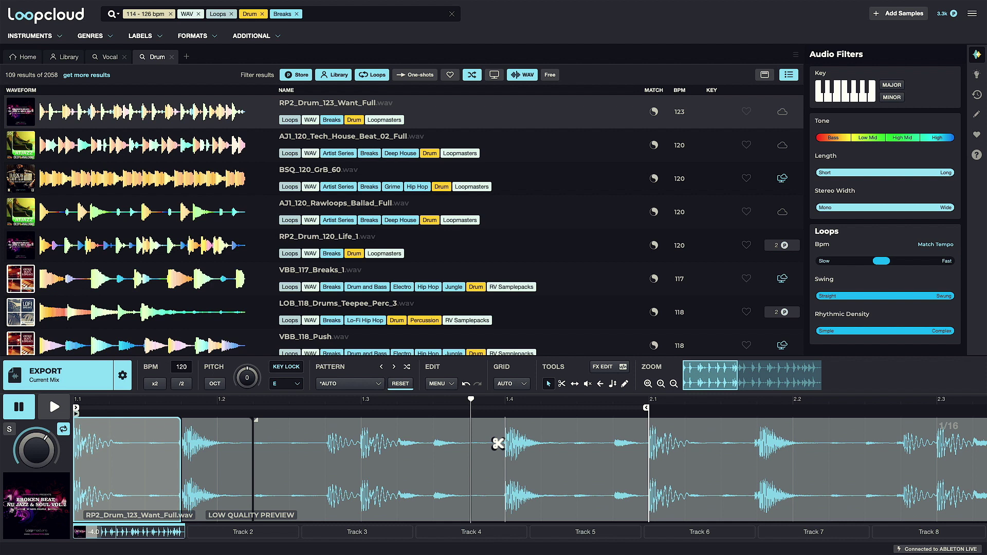
left_click(497, 443)
left_click(577, 446)
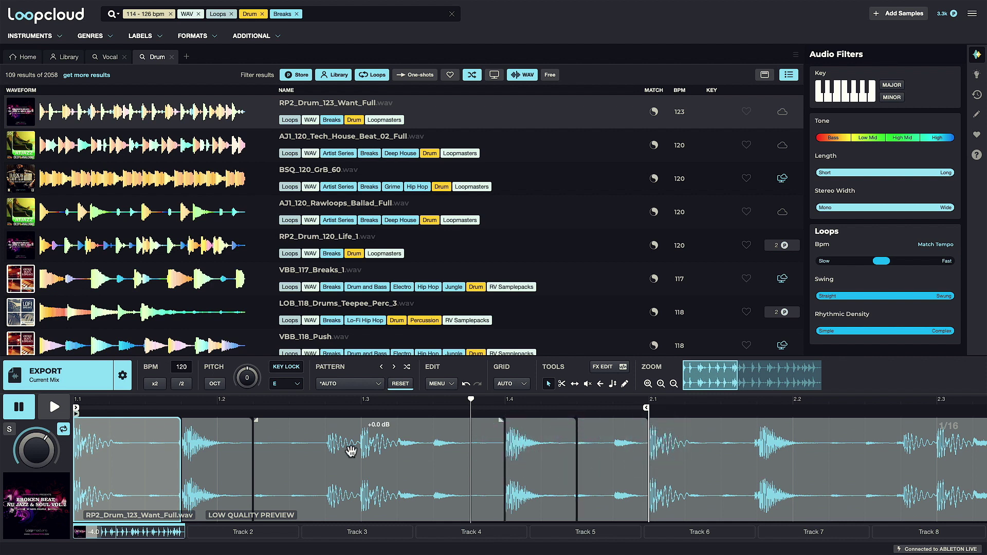
Mute the slice around 1.2 and the slice starting at 1.4, and play the loop.
left_click(235, 461)
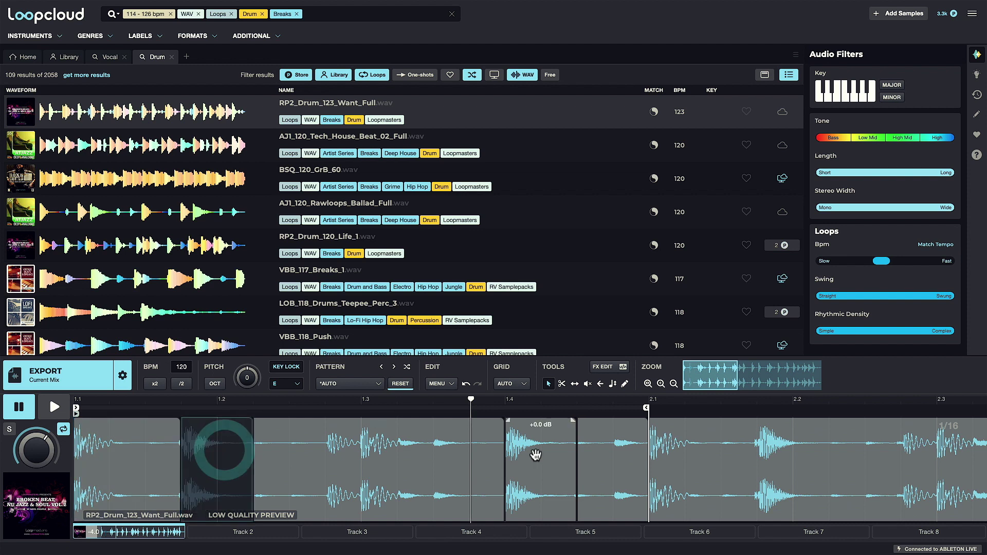
left_click(535, 451)
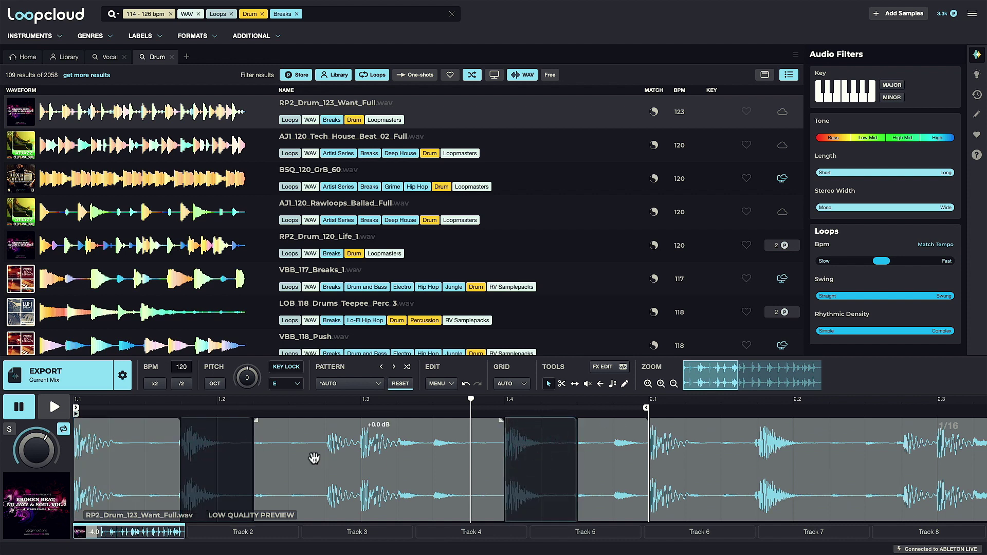
key("space")
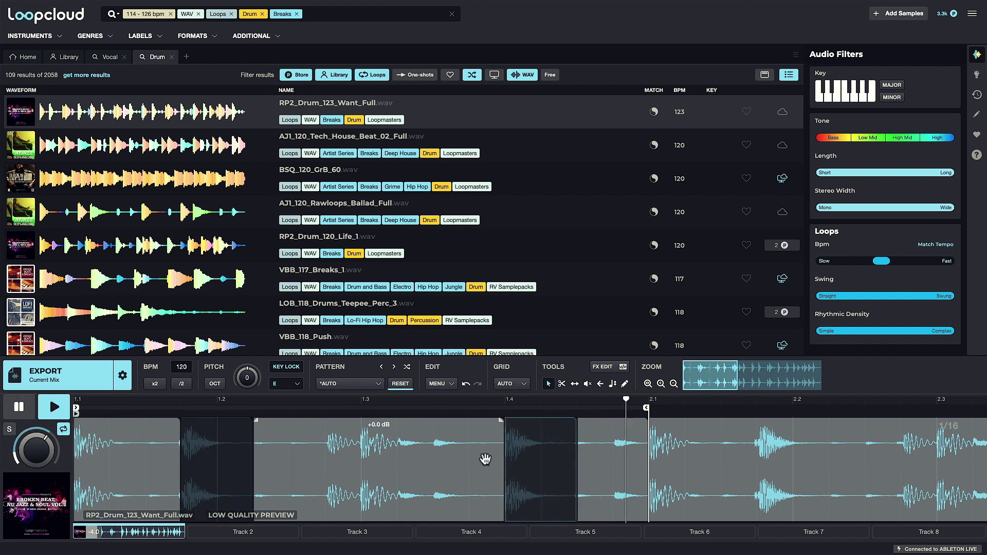
Mute and unmute the slice that ends at 2.1 during playback, and pause the loop.
left_click(603, 453)
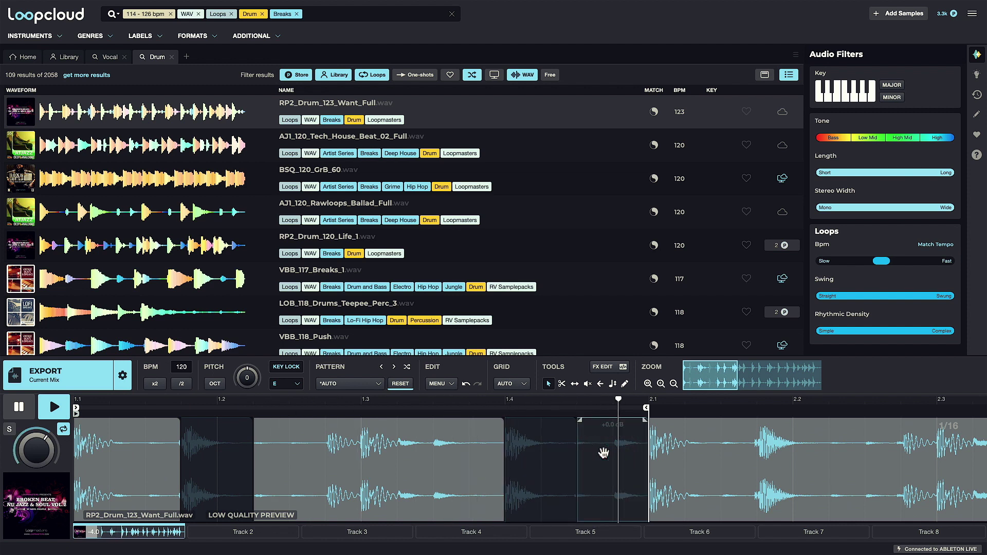
left_click(600, 452)
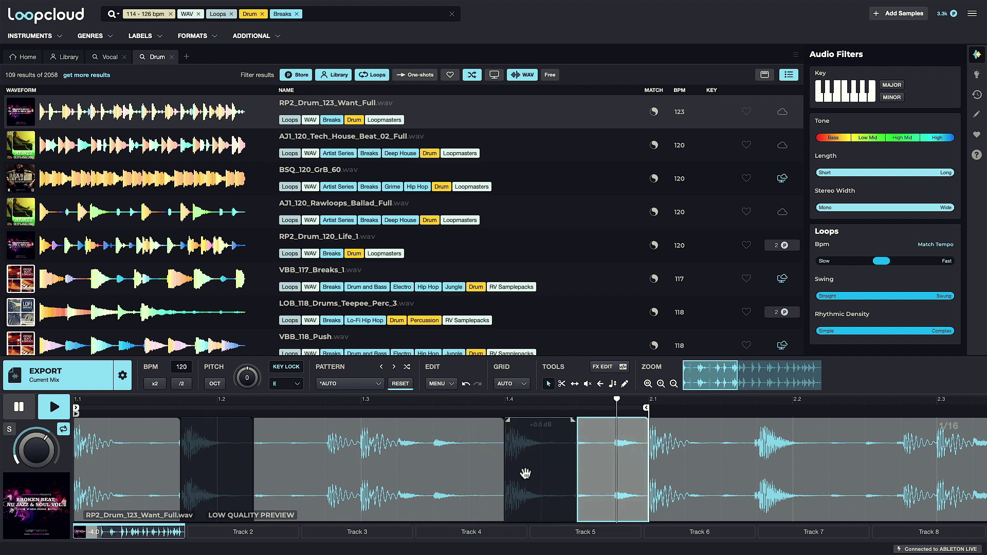
key("space")
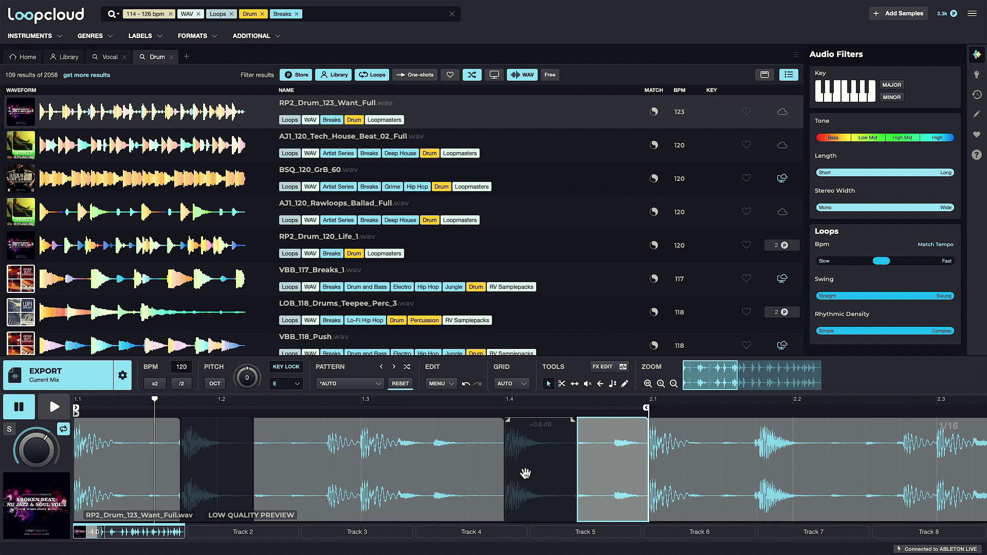
Play the loop and add a short fade-out to the first slice and a longer one to the slice ending at 1.4.
key("space")
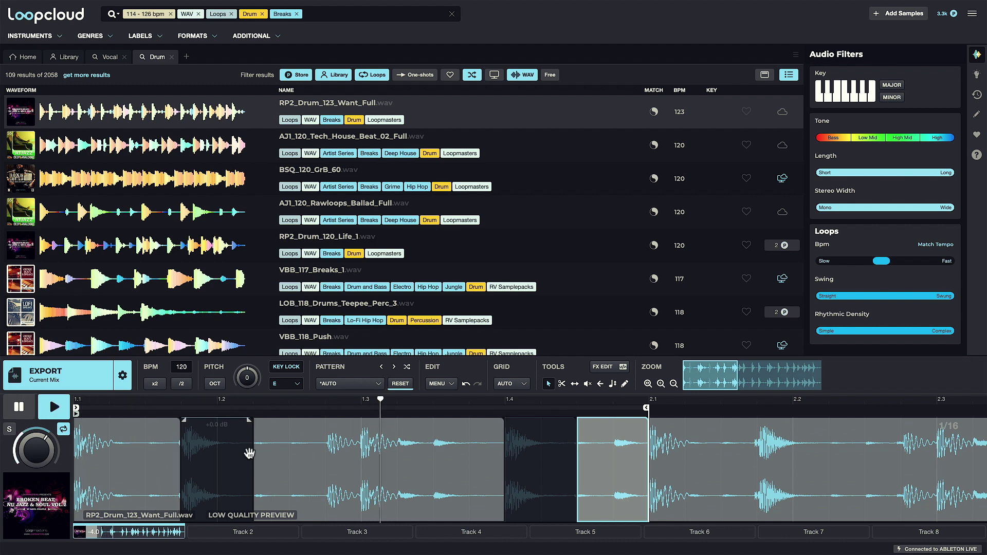
left_click_drag(178, 421, 173, 423)
left_click_drag(503, 420, 441, 424)
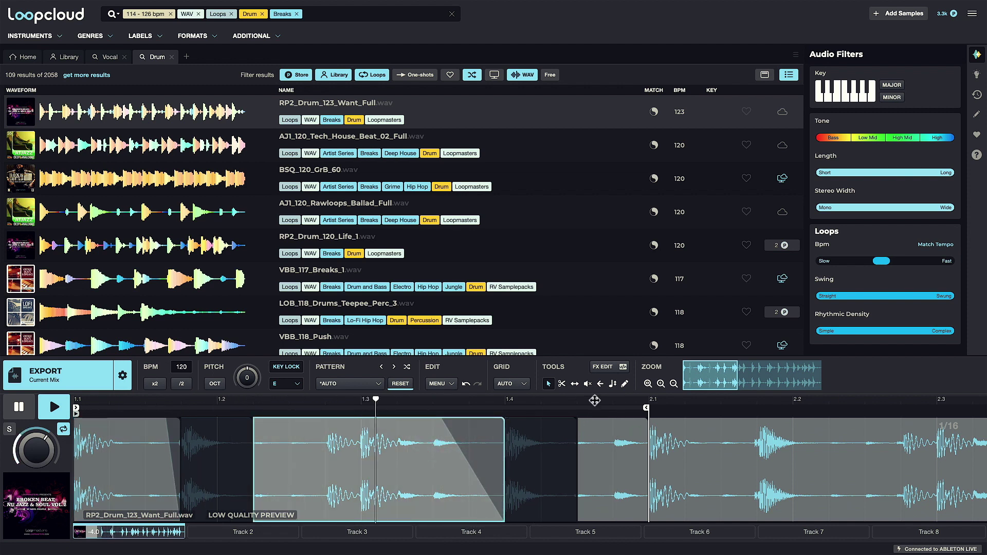
Reverse the slice just before 2.1, slip its audio earlier within the slice, and audition the loop.
left_click(600, 385)
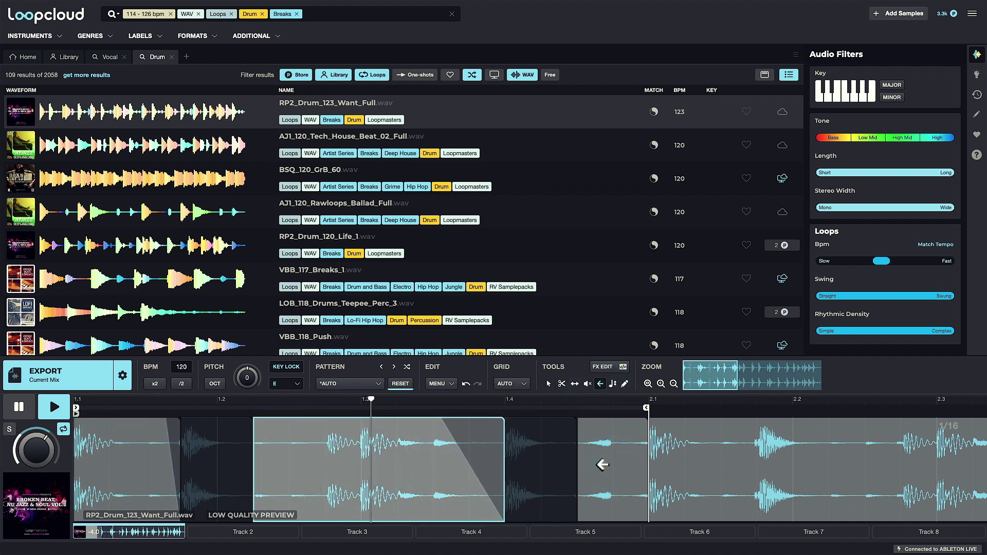
left_click(574, 384)
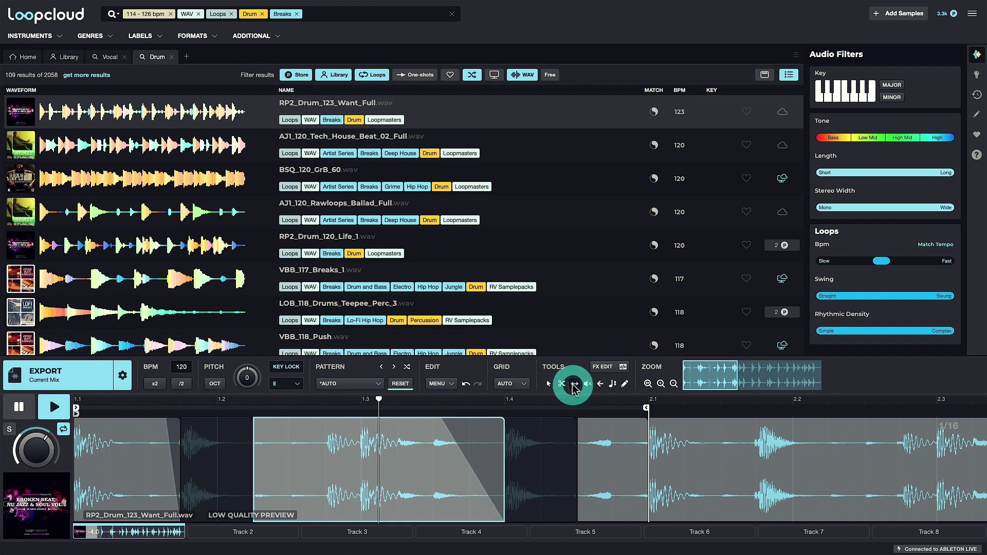
left_click_drag(613, 456, 571, 456)
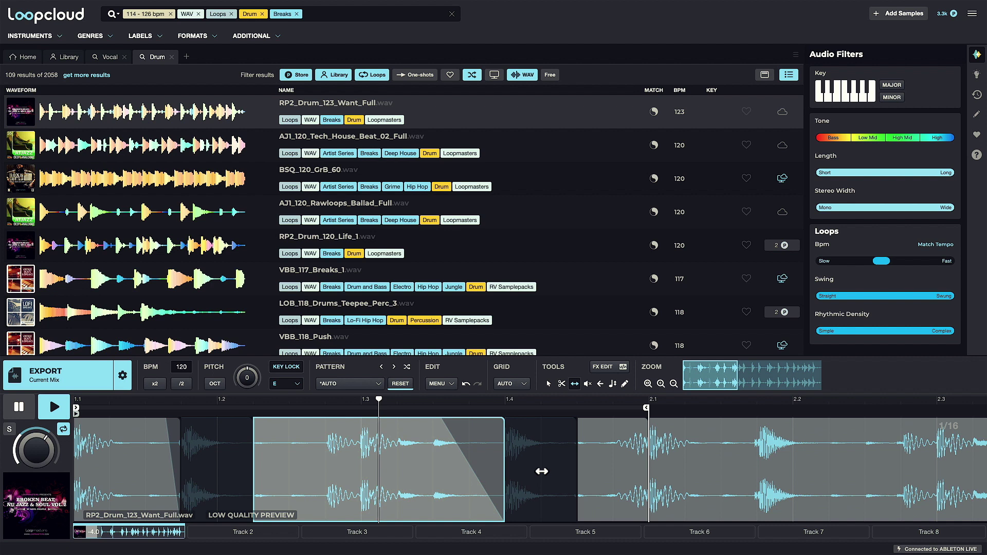
key("space")
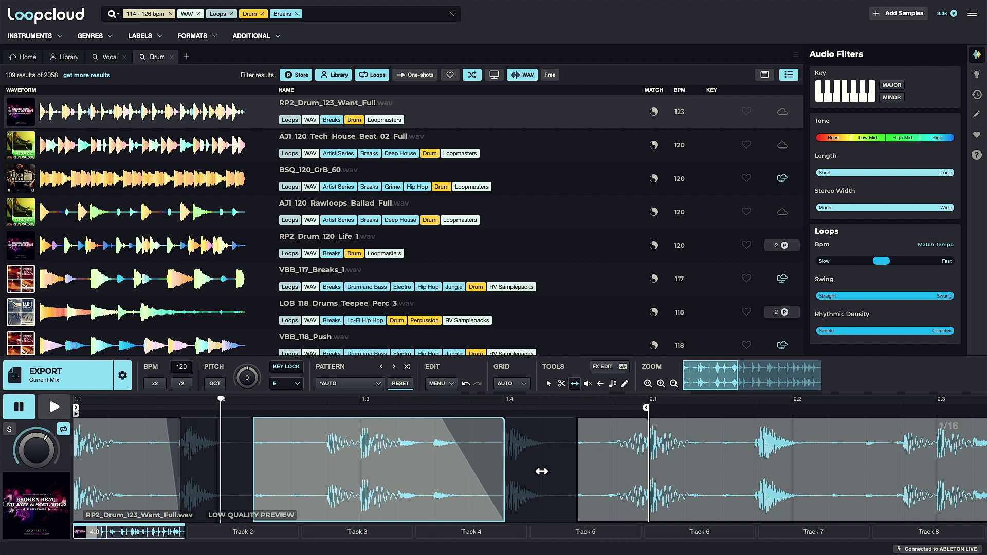
key("space")
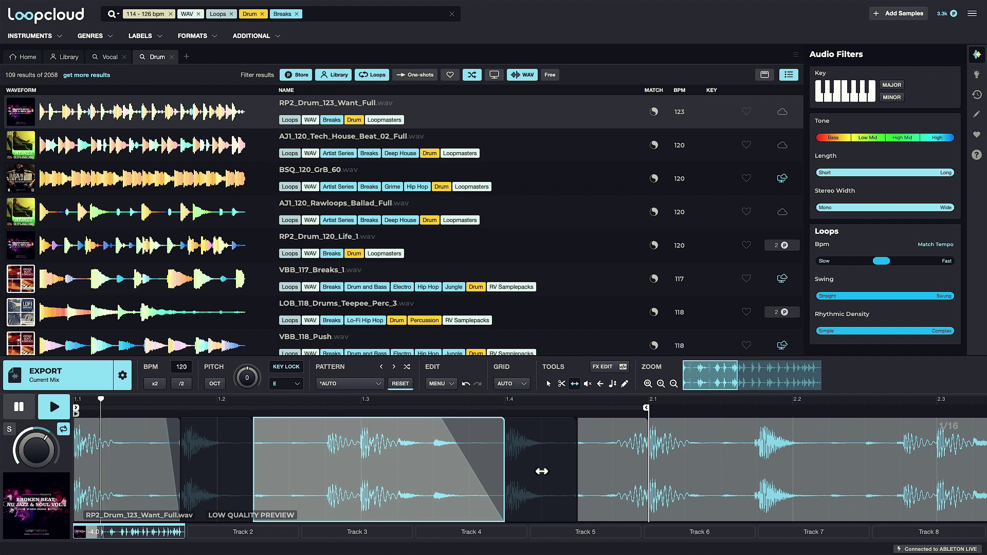
Unmute the slice around 1.2, lower its gain by about 10 dB, and stop playback.
left_click(548, 385)
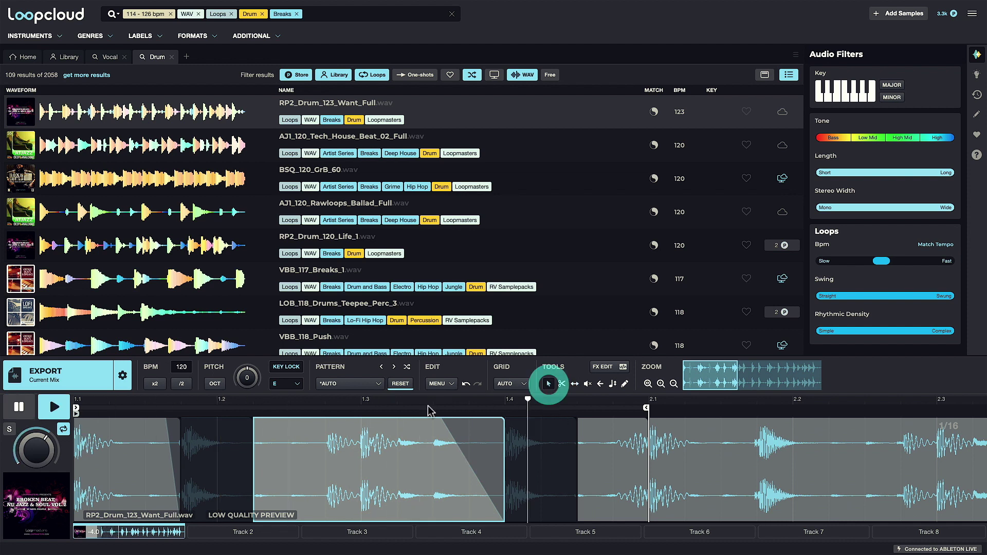
left_click(218, 463)
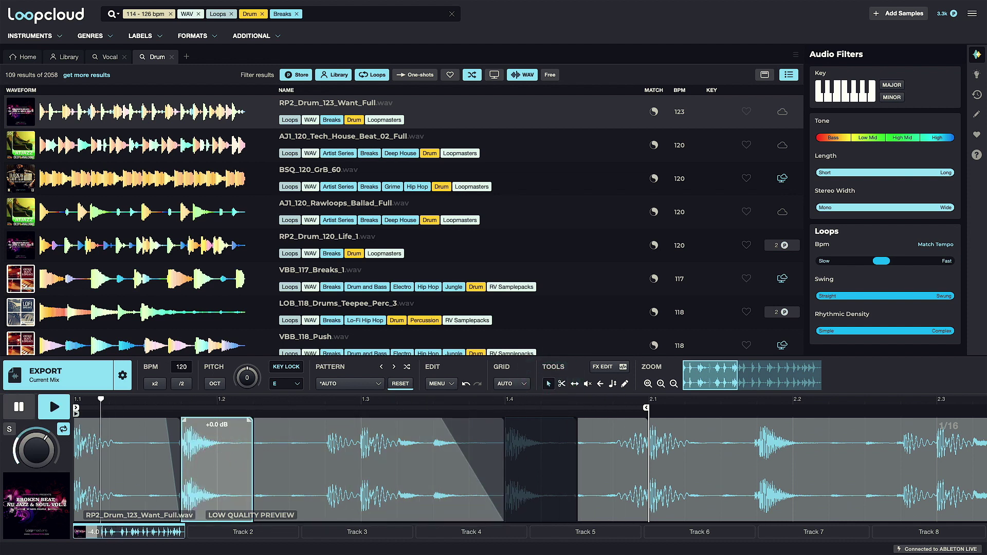
left_click_drag(218, 419, 226, 433)
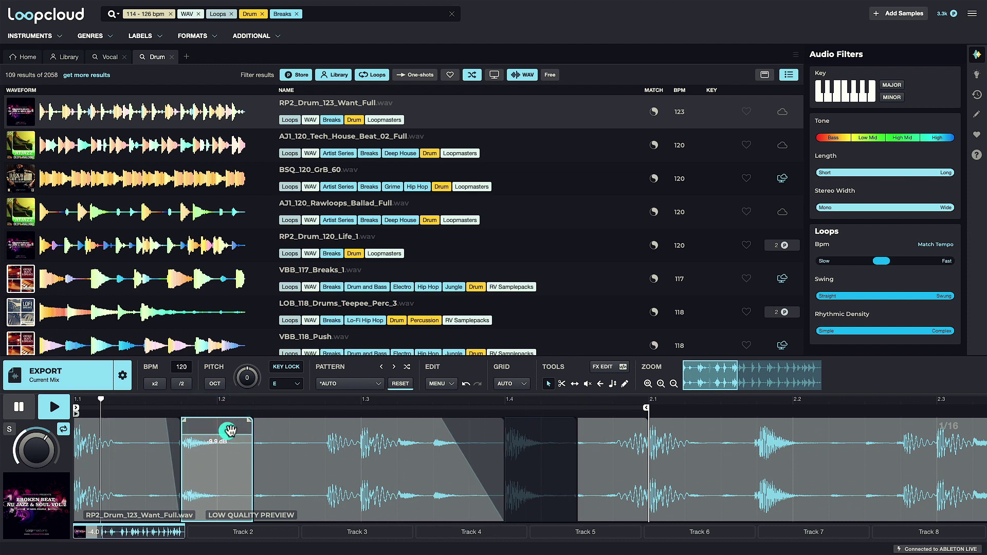
key("space")
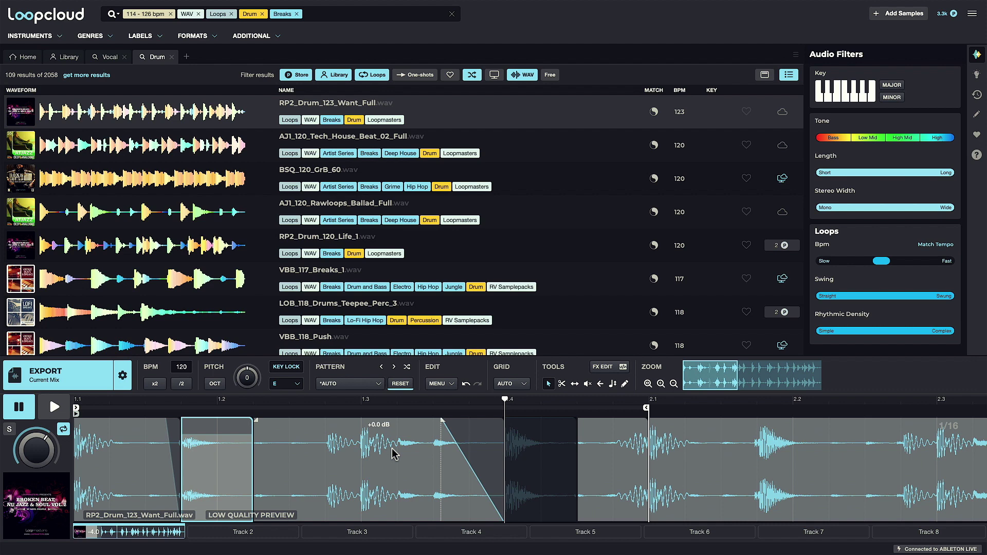
Export the current mix of the edited drum loop, switch to Ableton Live to place it, and return to Loopcloud.
left_click(89, 384)
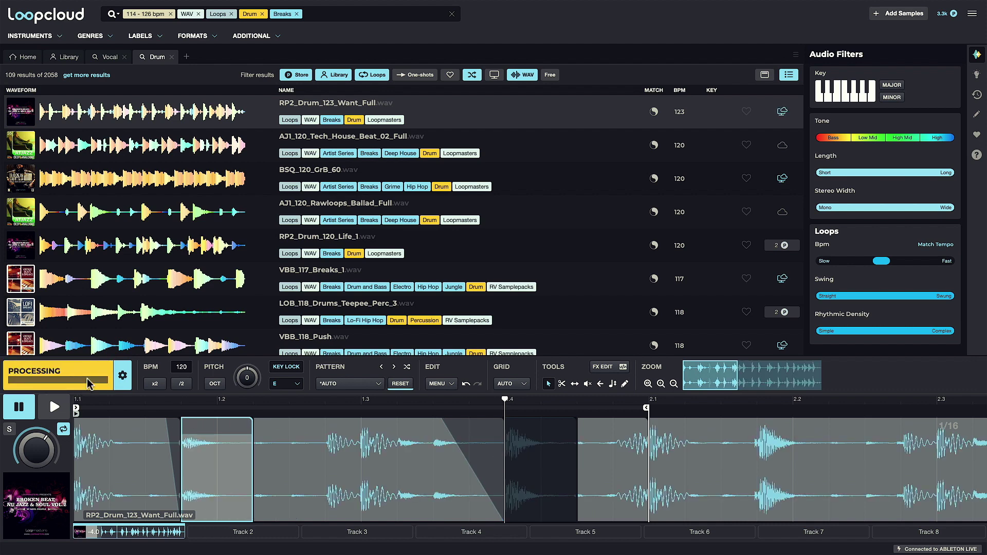
key("super+Tab")
left_click_drag(103, 358, 31, 283)
key("super+Tab")
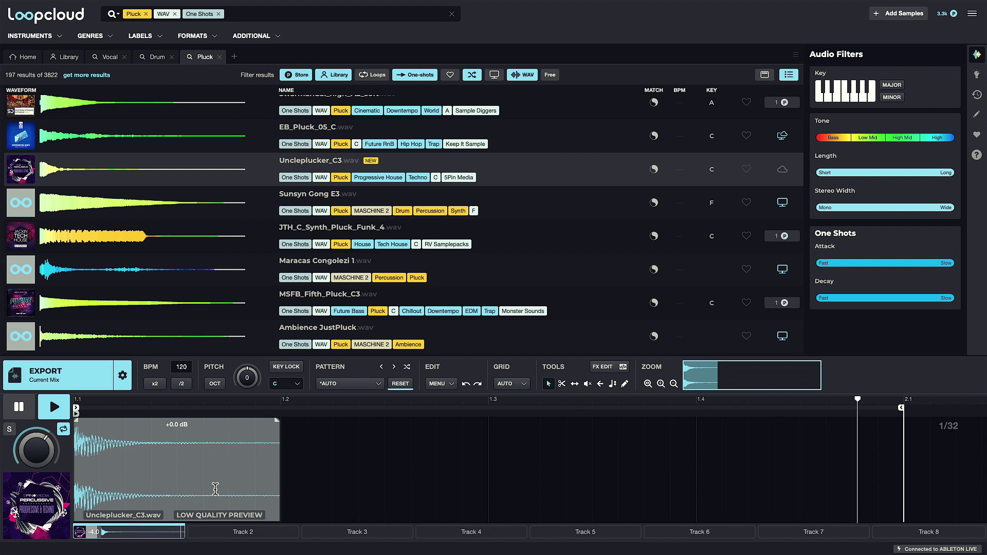
Duplicate the Uncleplucker_C3 region three times so that the copies fill beats 1.2, 1.3 and 1.4.
left_click(205, 457)
right_click(180, 456)
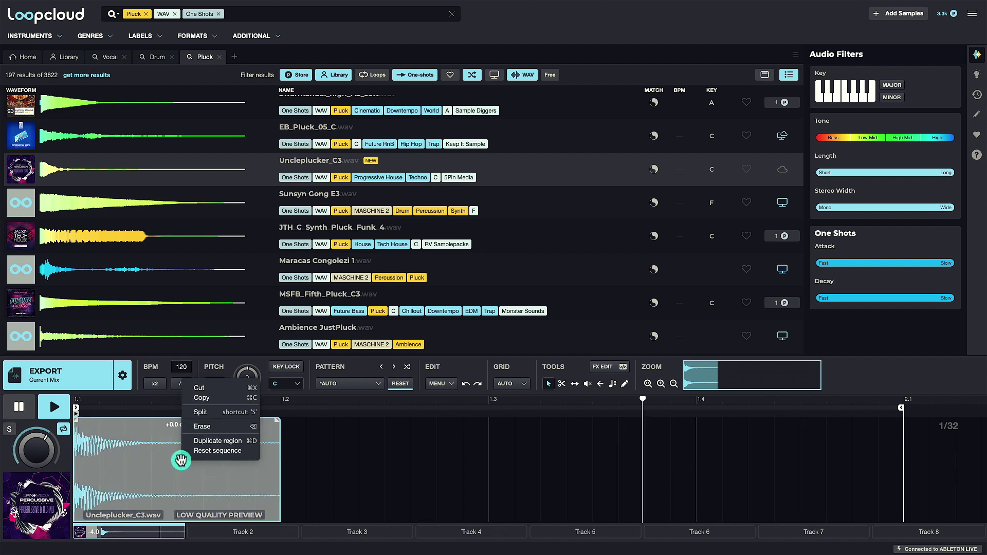
left_click(216, 441)
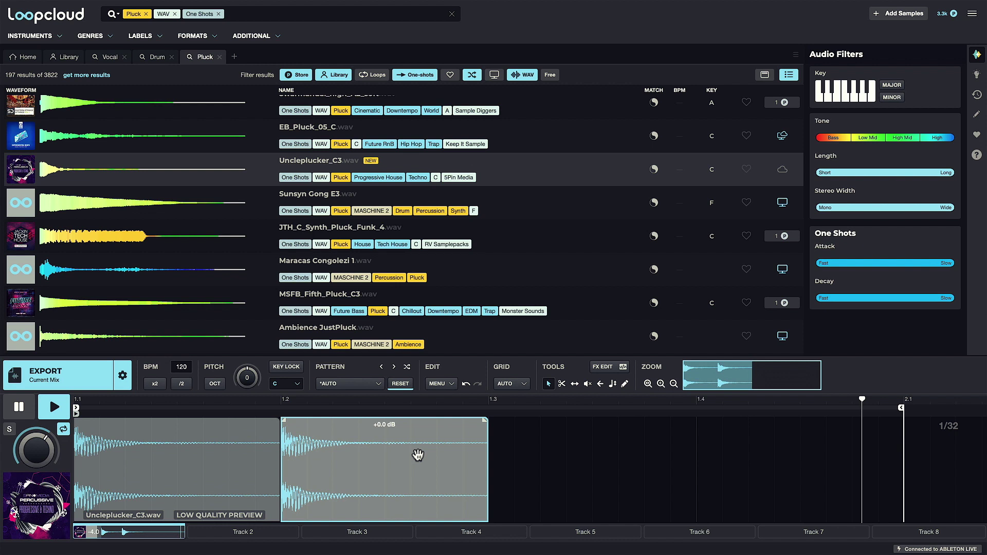
key("ctrl+d")
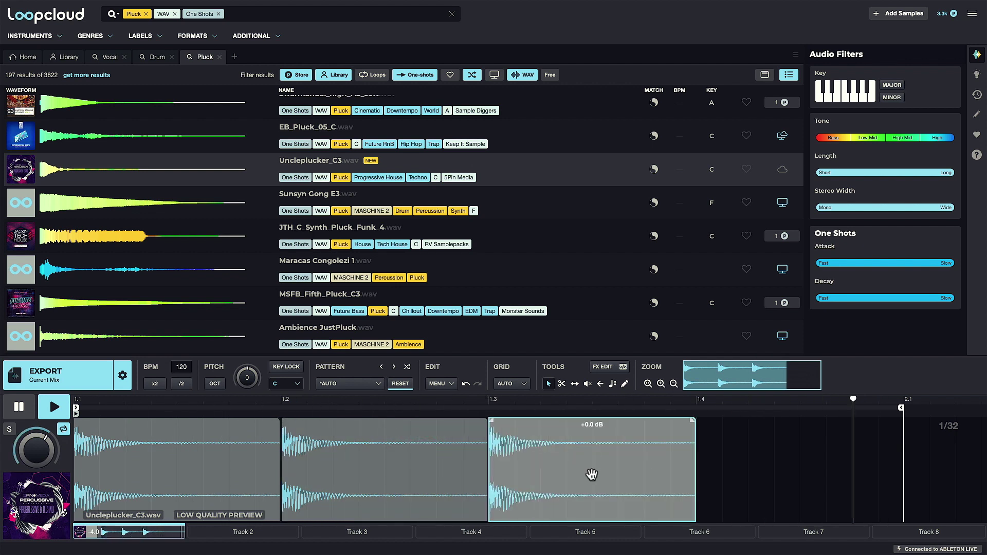
left_click_drag(553, 464, 771, 461)
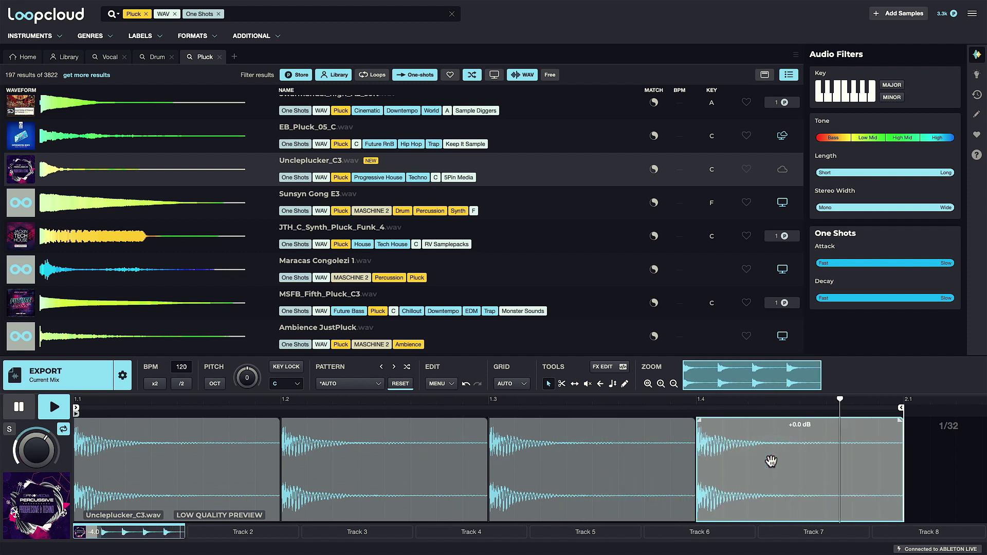
Undo the three duplications of the Uncleplucker_C3 region.
key("ctrl+z")
key("ctrl+z")
key("ctrl+z")
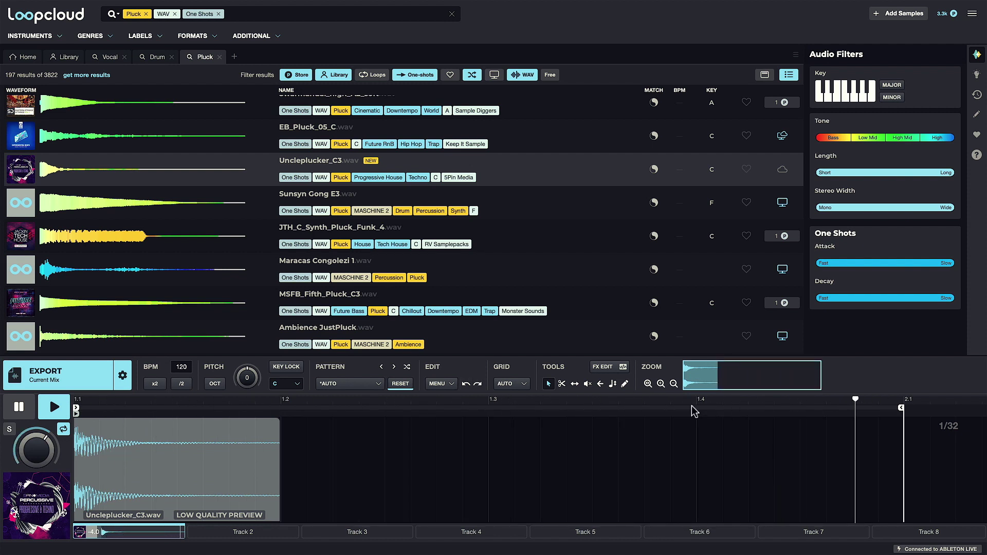
Draw seven Uncleplucker_C3 hits with the pencil on sixteenth steps 1, 2, 5, 7, 10, 13 and 15 of the bar.
left_click(623, 384)
left_click_drag(501, 401, 497, 380)
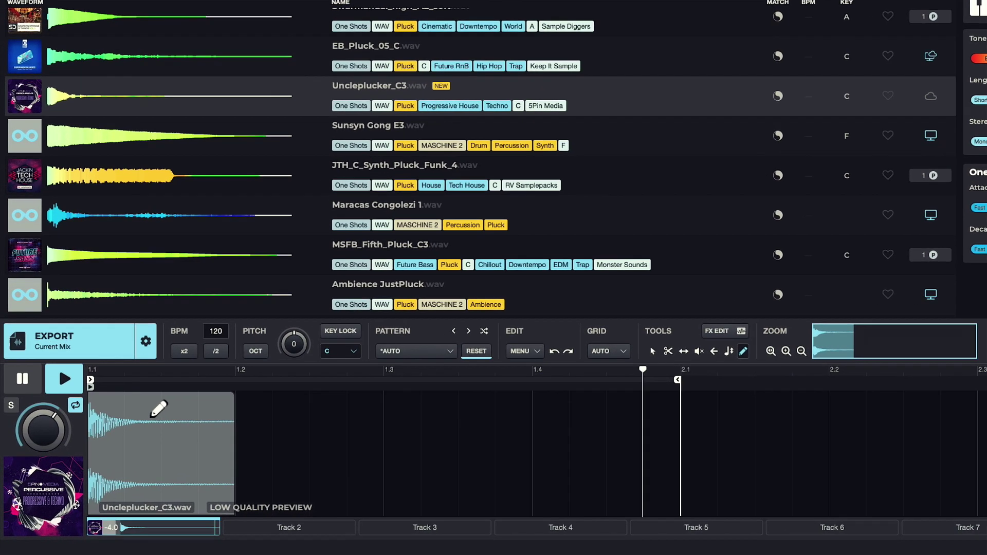
left_click(131, 441)
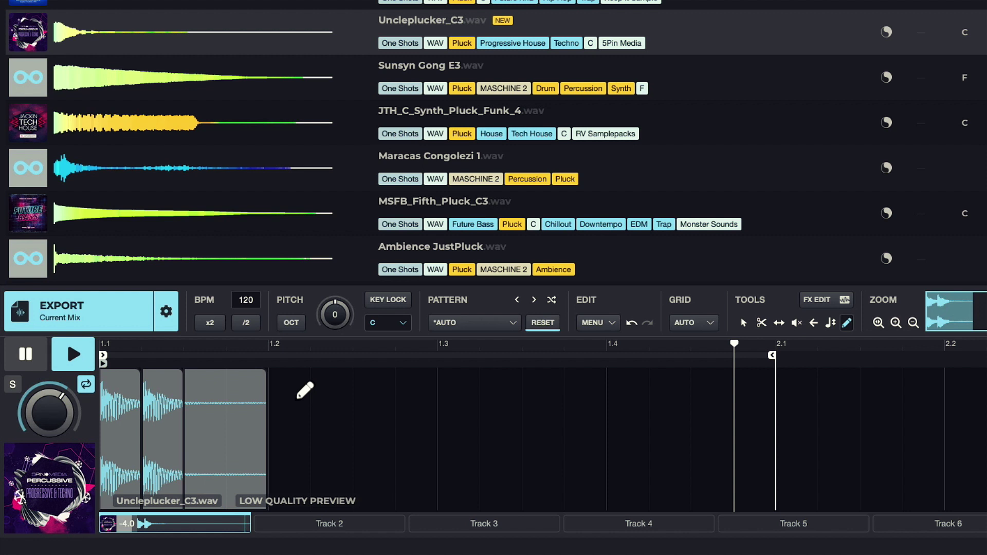
left_click(291, 399)
left_click(368, 390)
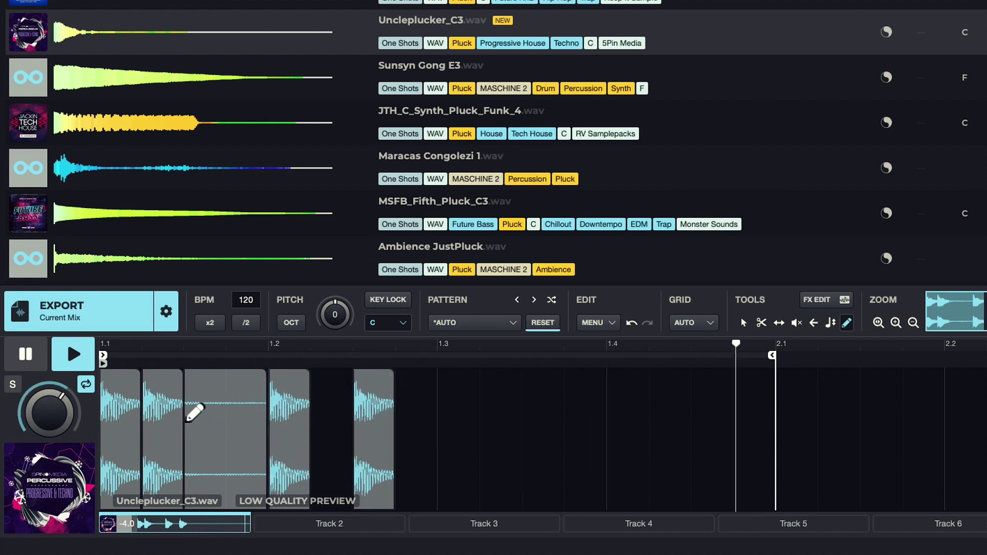
mouse_move(170, 394)
left_mouse_down()
mouse_move(668, 397)
mouse_move(752, 383)
left_mouse_up()
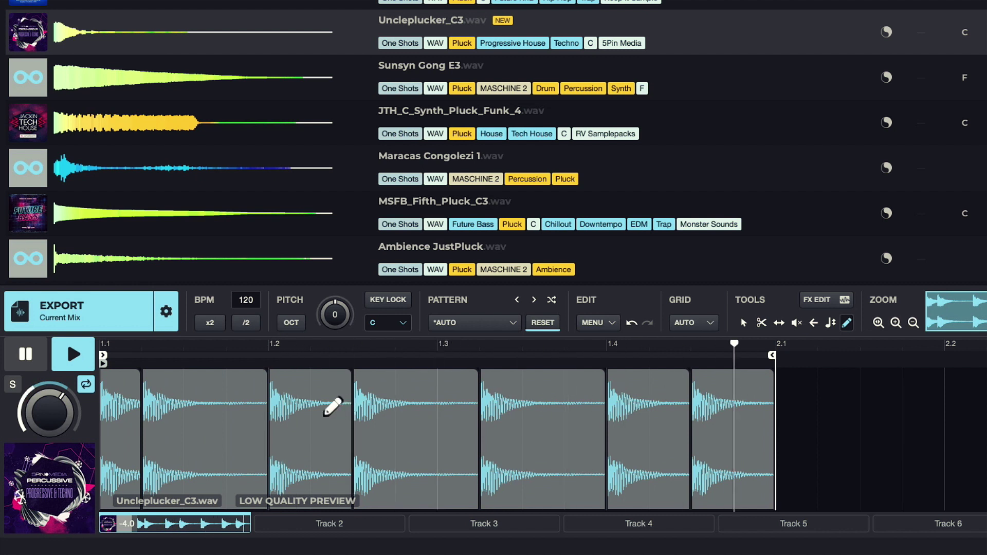
Shorten the pluck regions at 1.2 and just after 1.3 to one sixteenth note each with the selection tool.
left_click(744, 322)
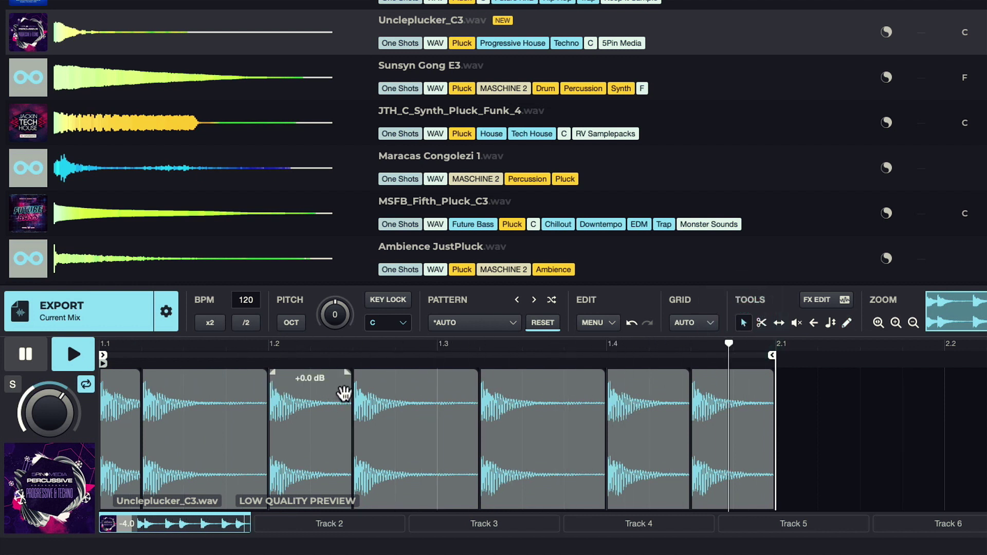
left_click_drag(349, 383, 321, 399)
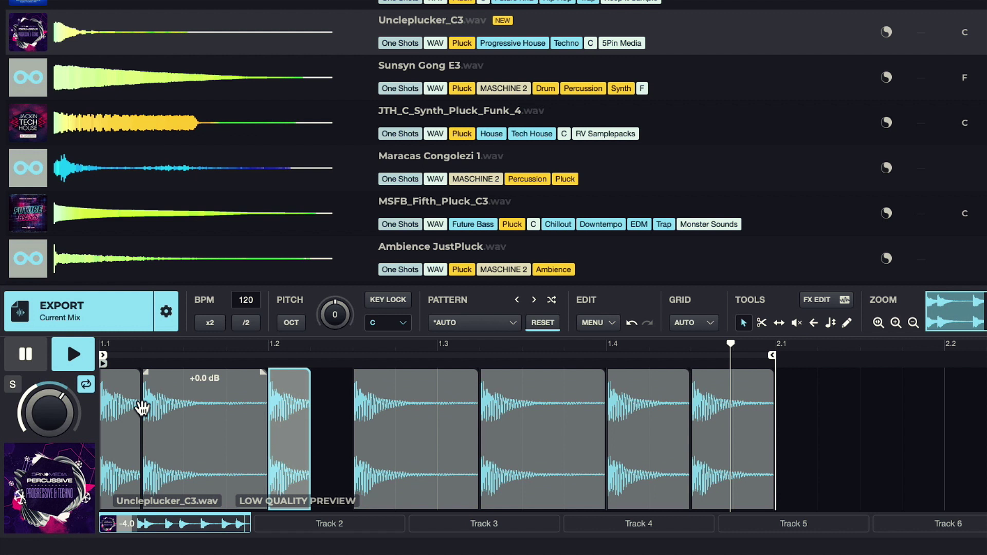
left_click_drag(600, 399, 519, 400)
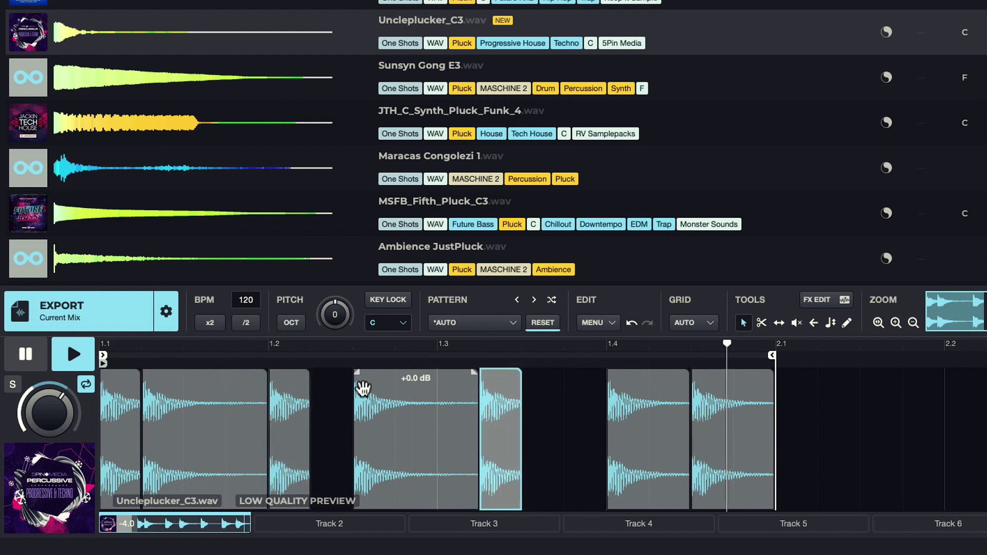
Lower the gain of the pluck regions at 1.1, 1.2, just after 1.3, and 1.4, the last one to -9.9 dB.
left_click_drag(285, 370, 284, 384)
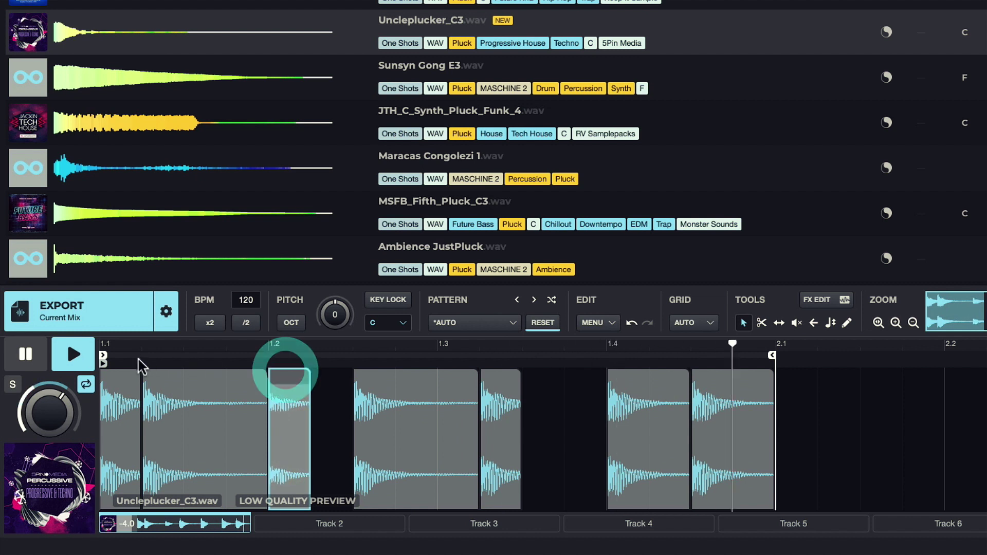
left_click_drag(122, 370, 122, 377)
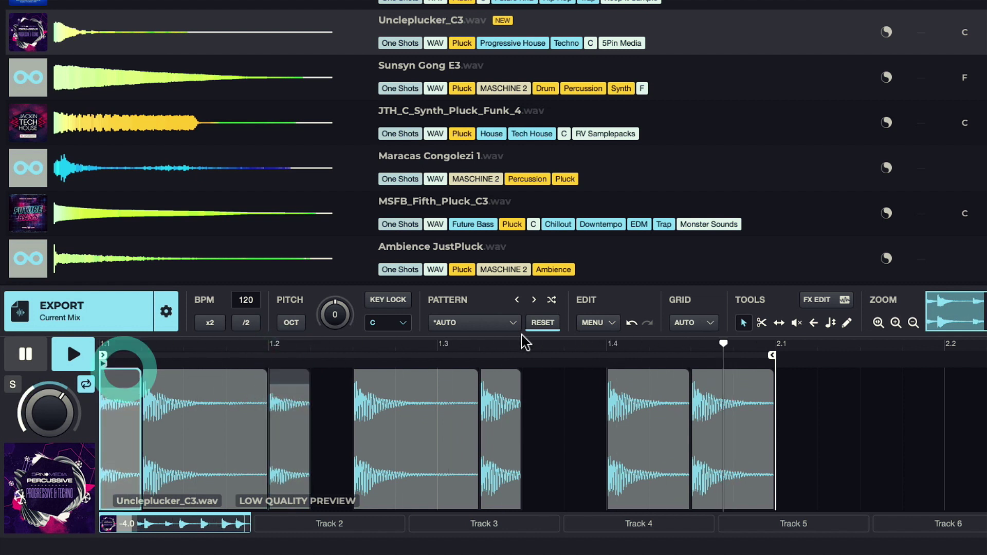
left_click(501, 390)
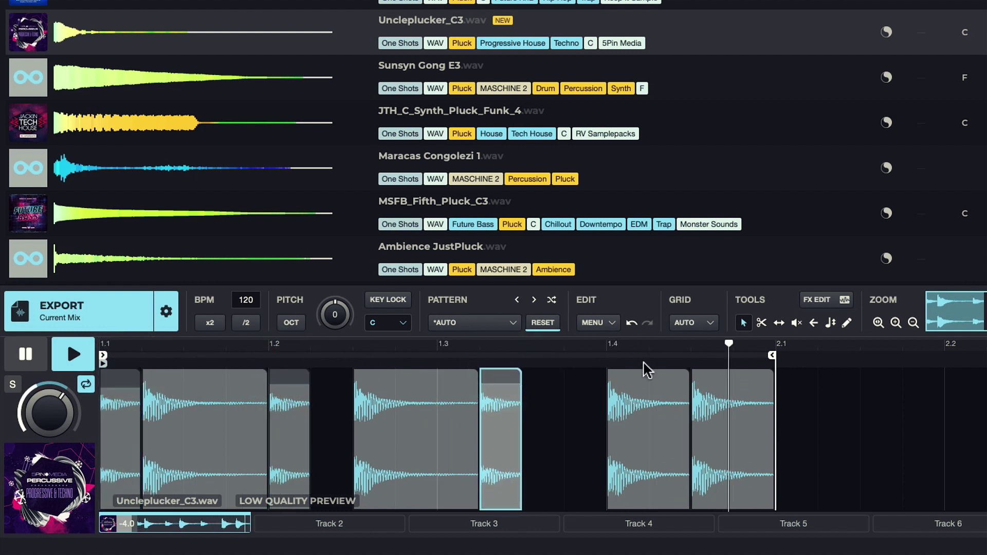
left_click_drag(641, 374, 643, 393)
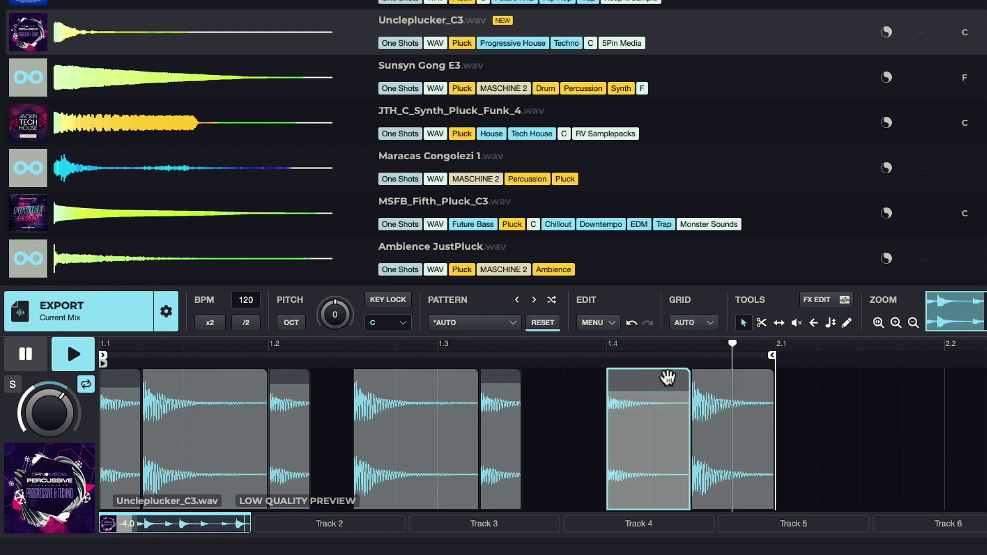
Add fade-outs to all pluck regions except the first and the last one in the bar.
left_click_drag(518, 375, 510, 375)
left_click_drag(306, 375, 221, 375)
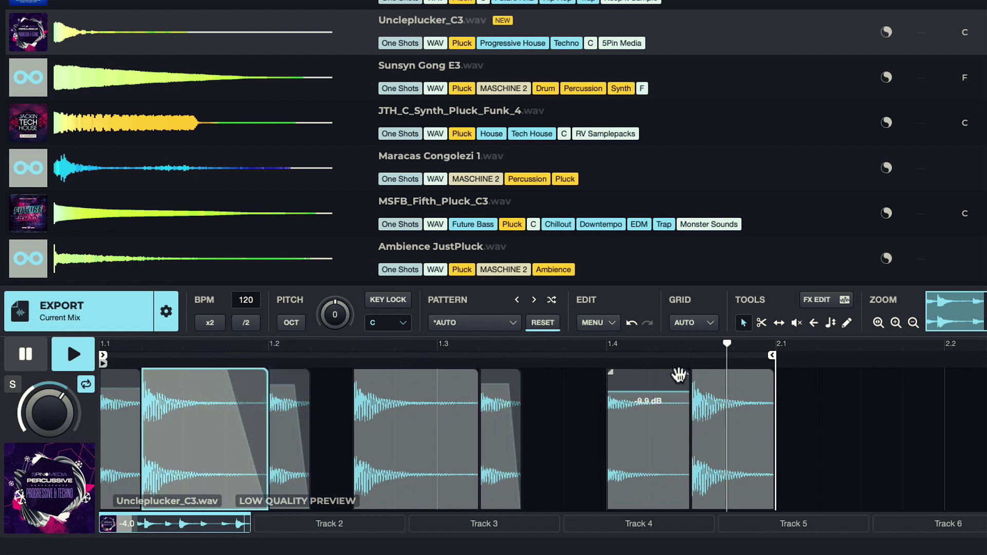
left_click_drag(683, 374, 665, 375)
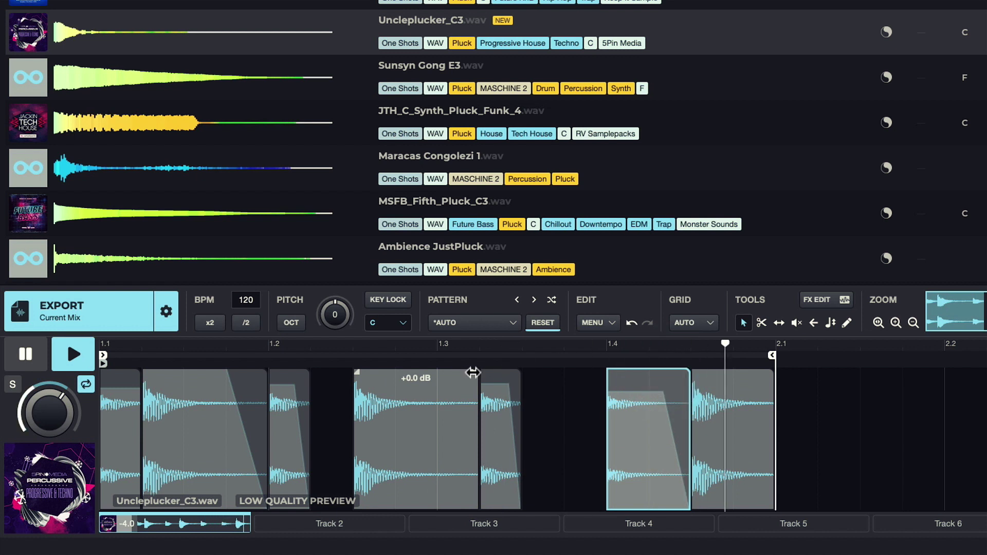
left_click_drag(473, 373, 436, 374)
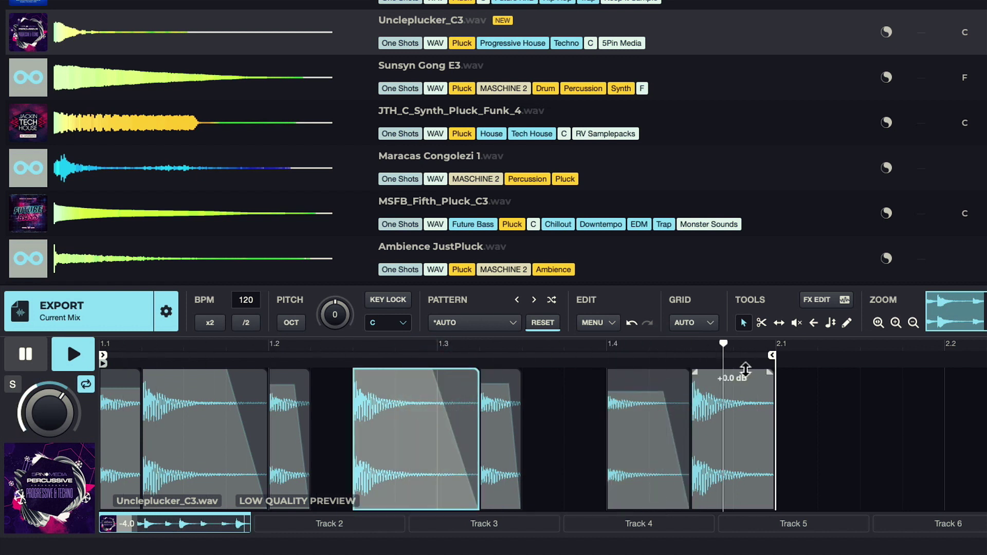
Pitch the last pluck region to 1.00, the region at 1.4 to 10.00, and the long region before 1.3 to 7.00.
left_click(831, 323)
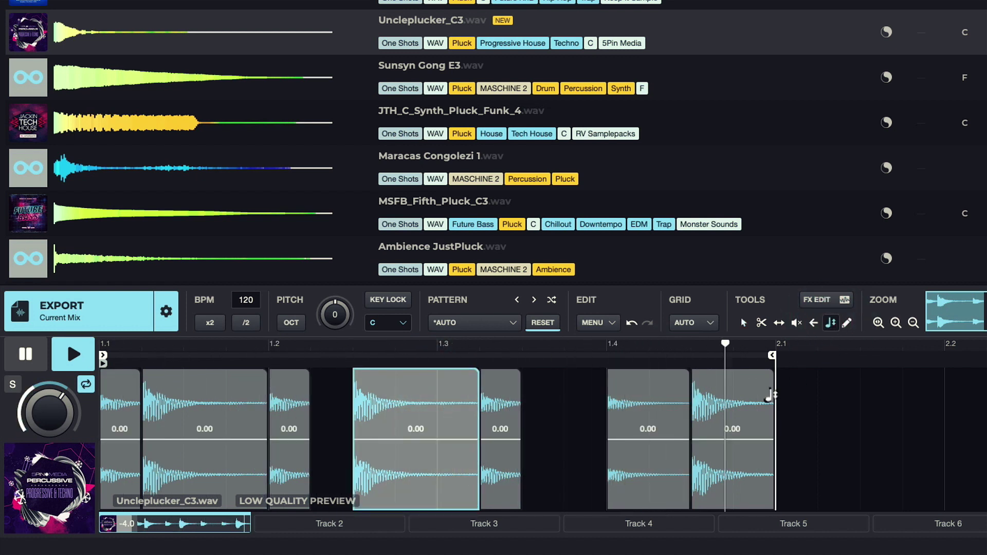
left_click_drag(733, 436, 734, 433)
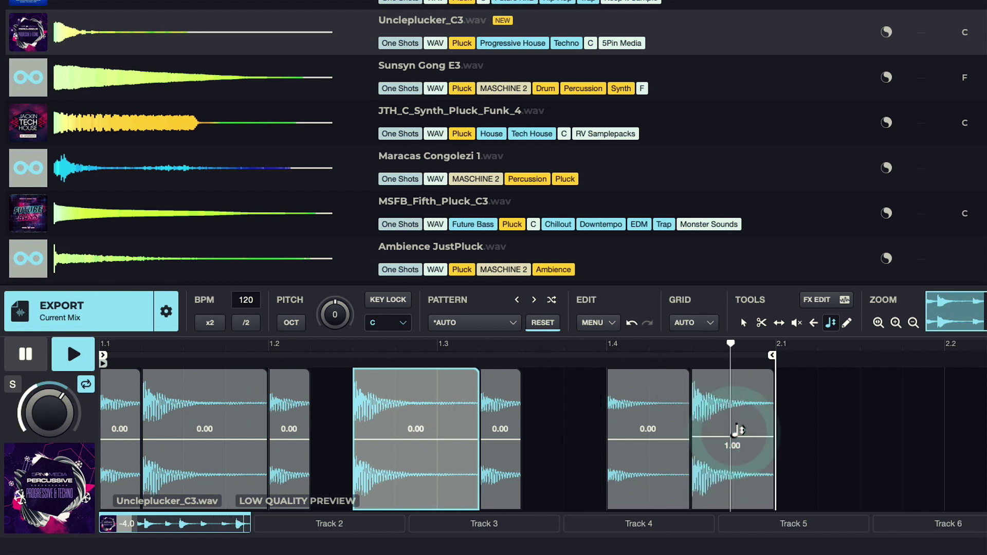
left_click_drag(661, 429, 659, 410)
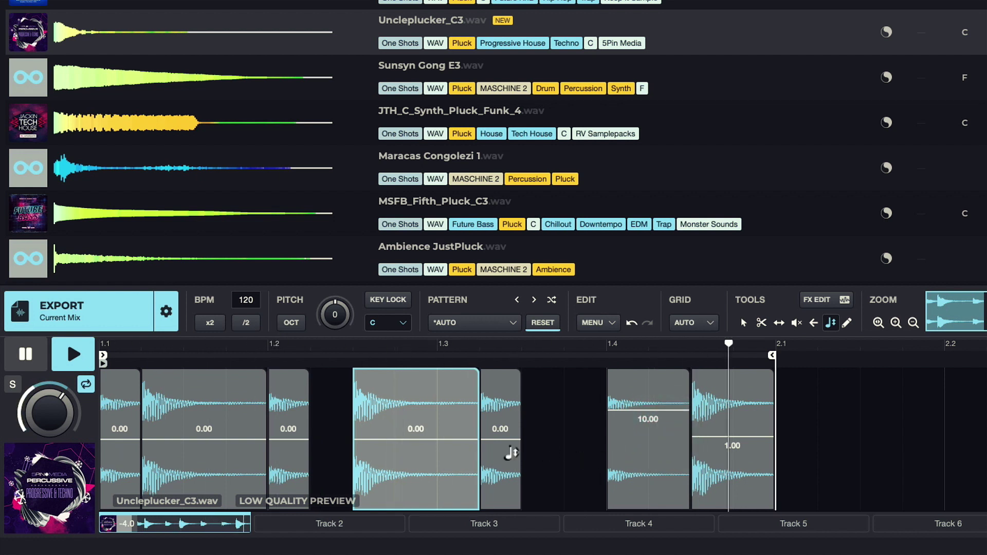
left_click_drag(384, 452, 393, 421)
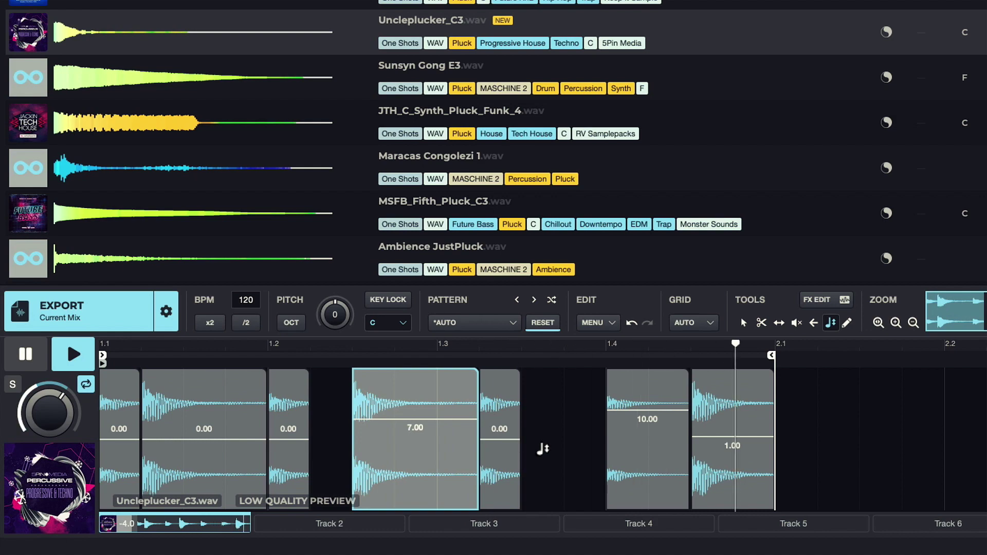
Stop playback and save the edited sequence as a user pattern named My Pluck.
key("space")
key("1")
left_click(505, 324)
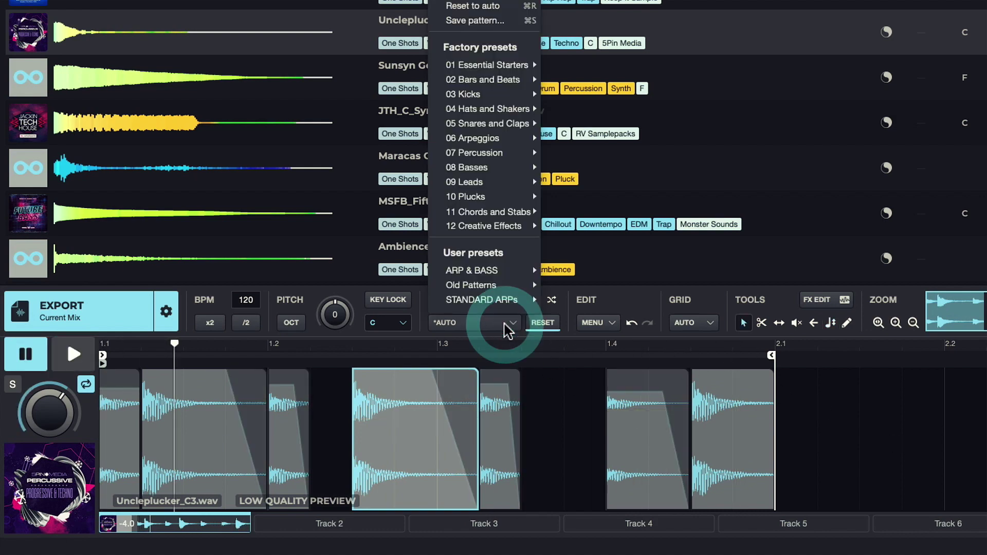
left_click(480, 21)
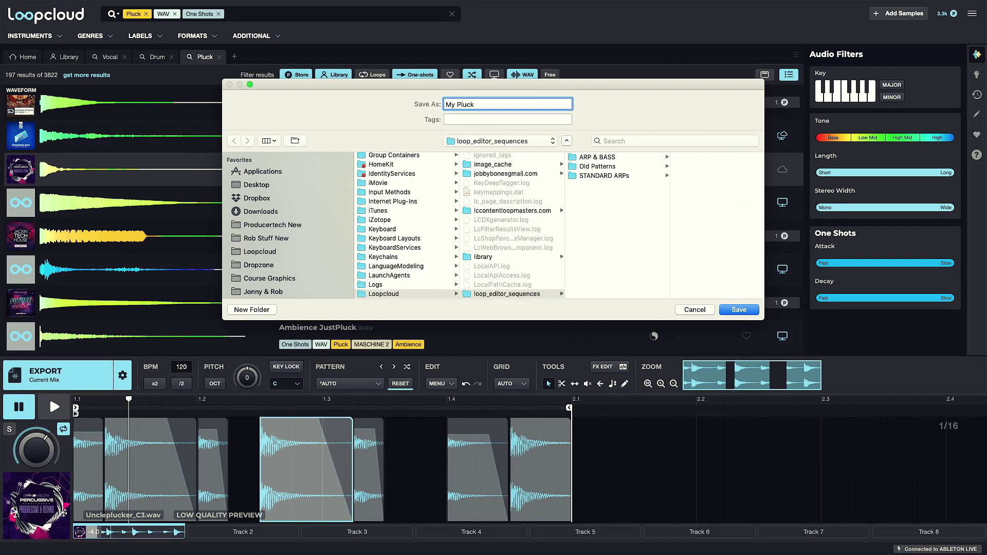
key("Return")
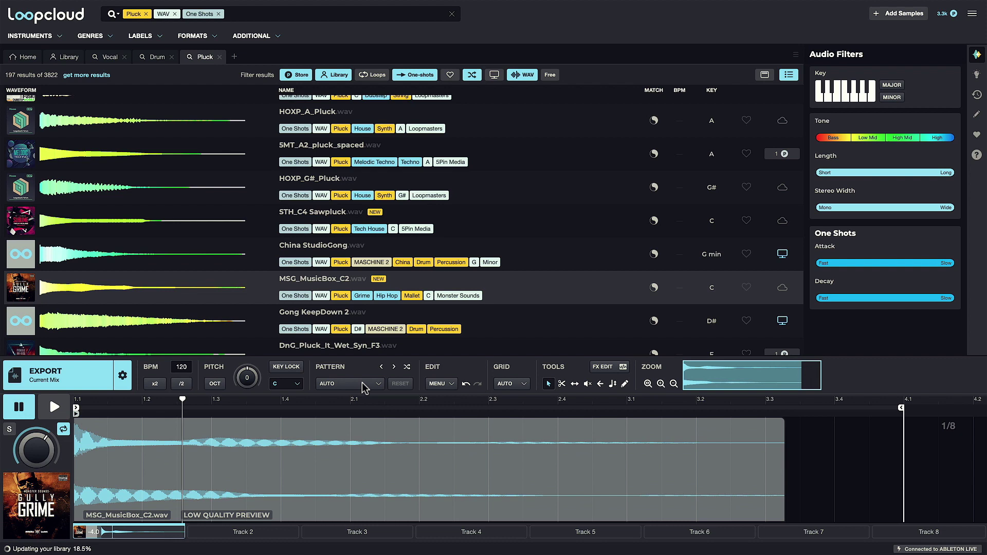
Apply the My Pluck pattern to the MSG_MusicBox_C2 sample, then stop playback.
left_click(362, 387)
left_click(365, 350)
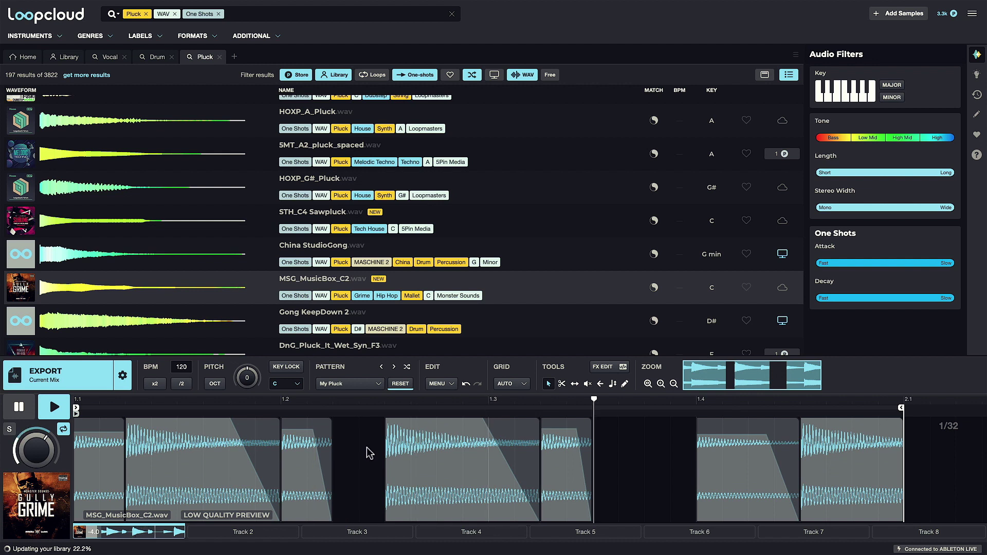
key("space")
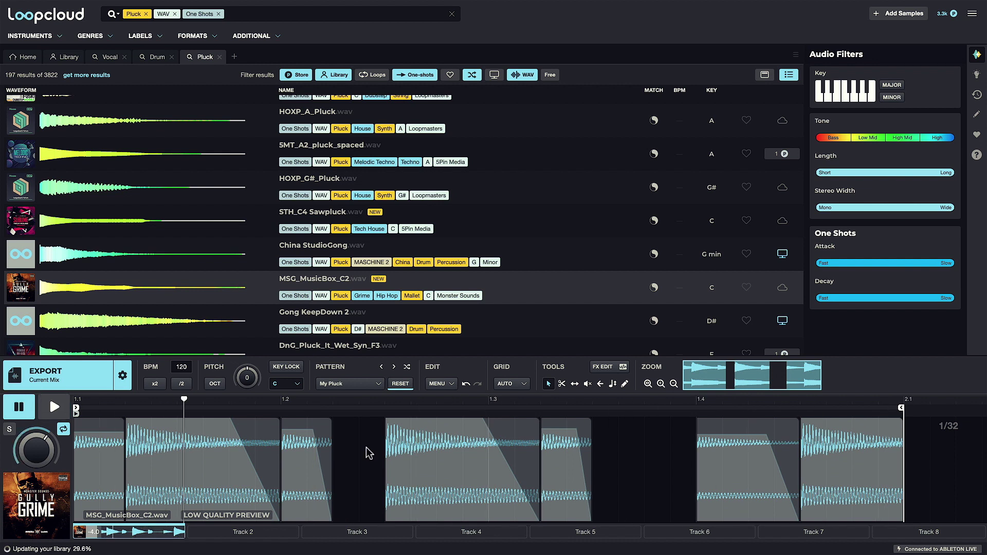
Export the current MSG_MusicBox_C2 mix, switch to Ableton Live, place it at bar 1 on a new track below the drums, and play.
left_click(71, 380)
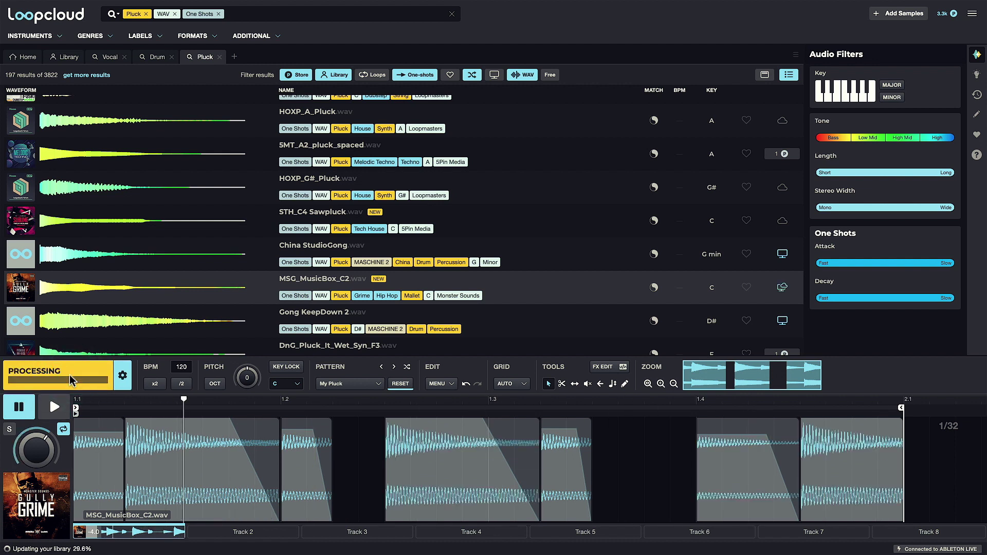
key("super+Tab")
left_click_drag(96, 346, 26, 359)
key("space")
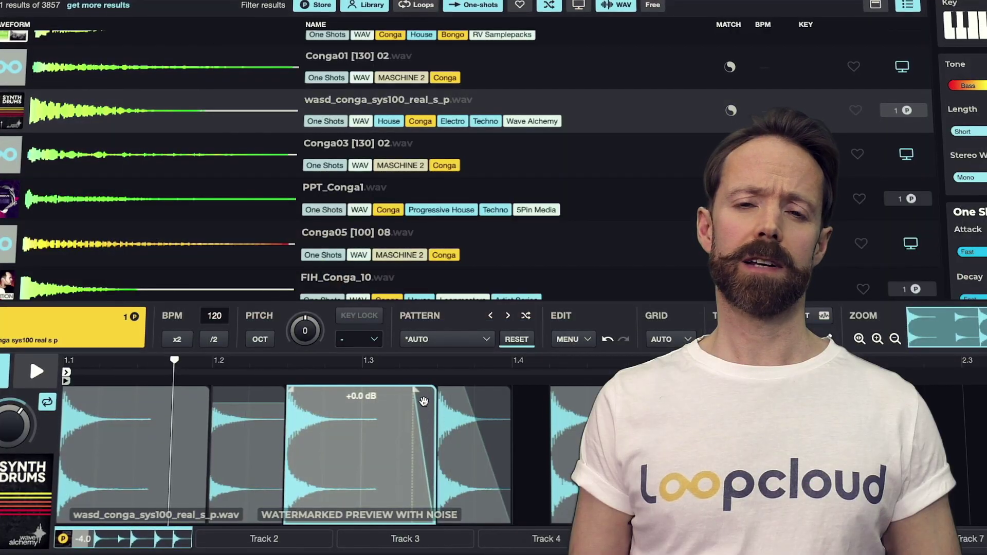
In Loopcloud, add fade-outs to the wasd_conga_sys100_real_s_p regions at 1.1 and midway between 1.2 and 1.3.
left_click_drag(424, 401, 346, 395)
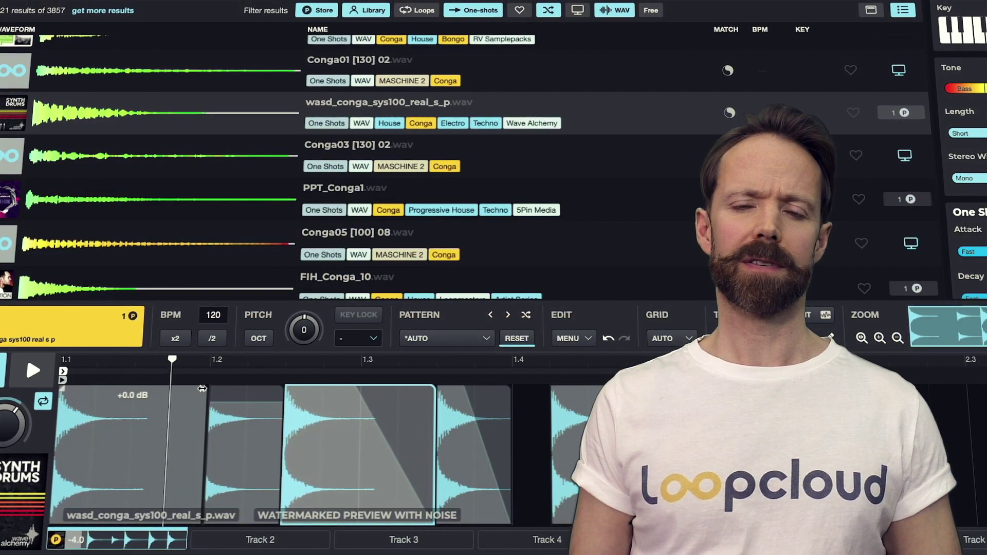
left_click_drag(203, 389, 107, 392)
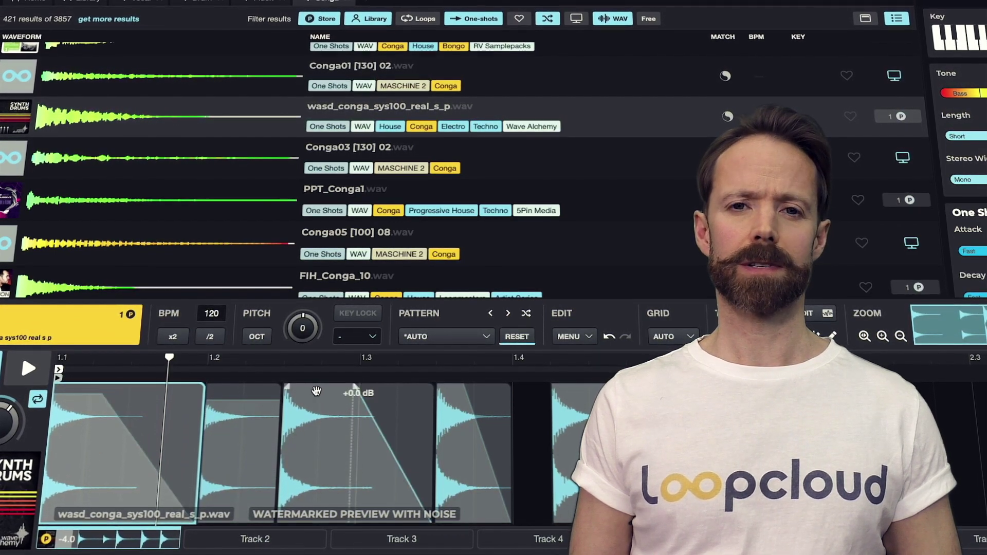